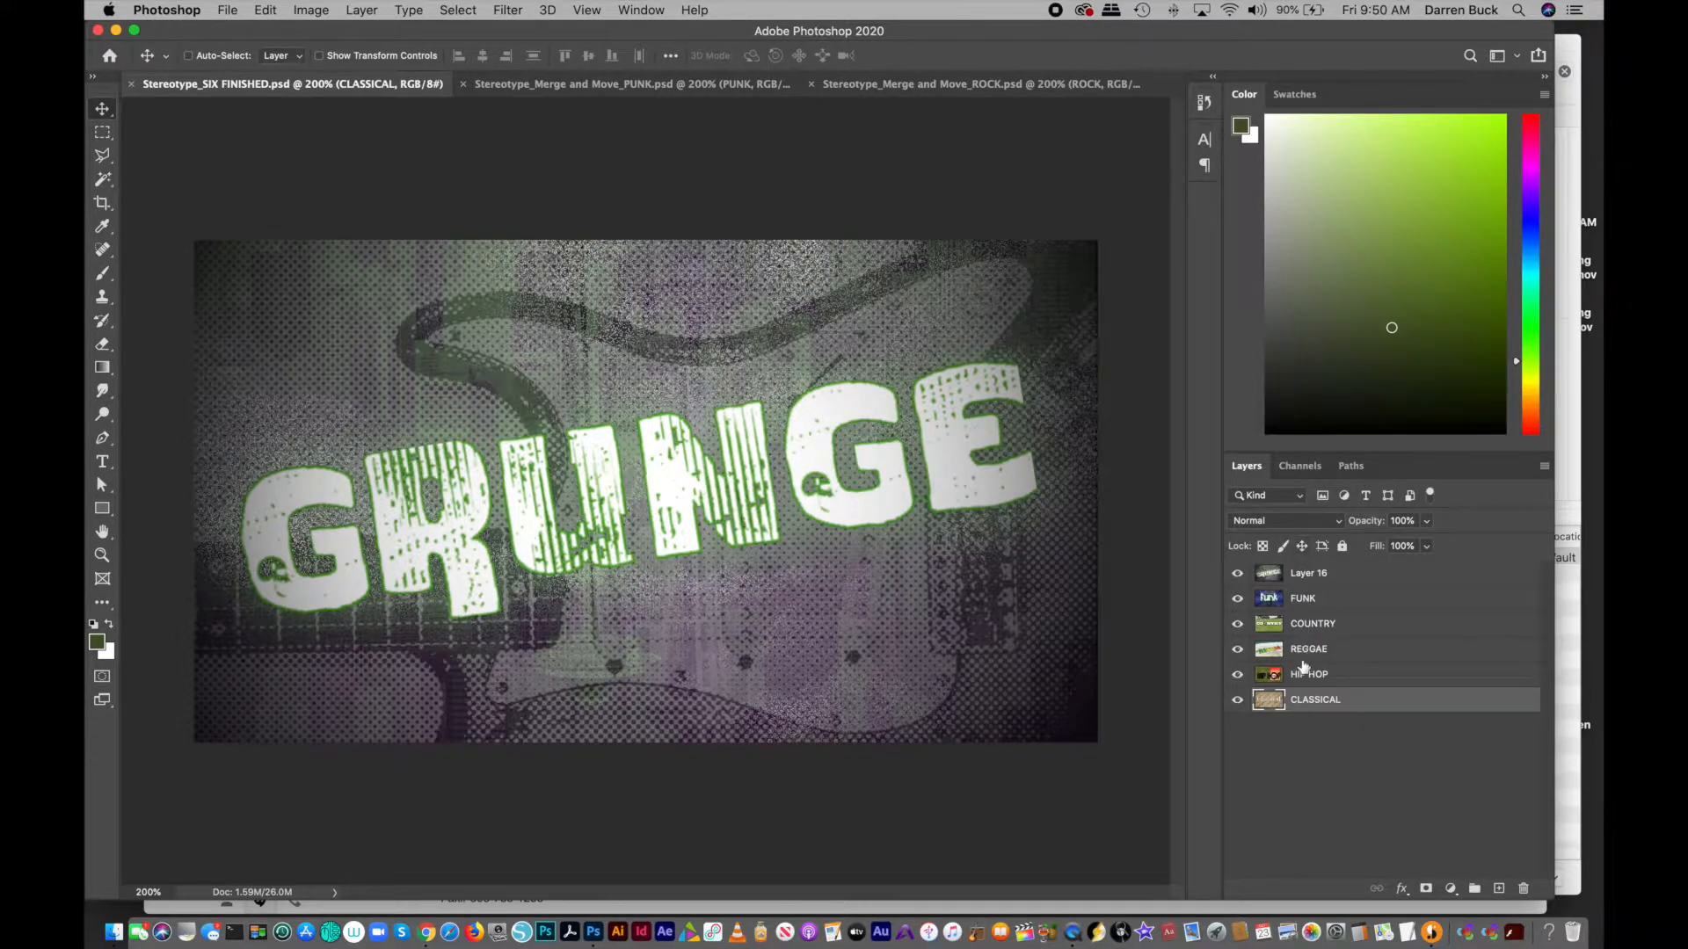
# - Rename the top layer of the SIX FINISHED document to GRUNGE
pyautogui.doubleClick(1310, 575)
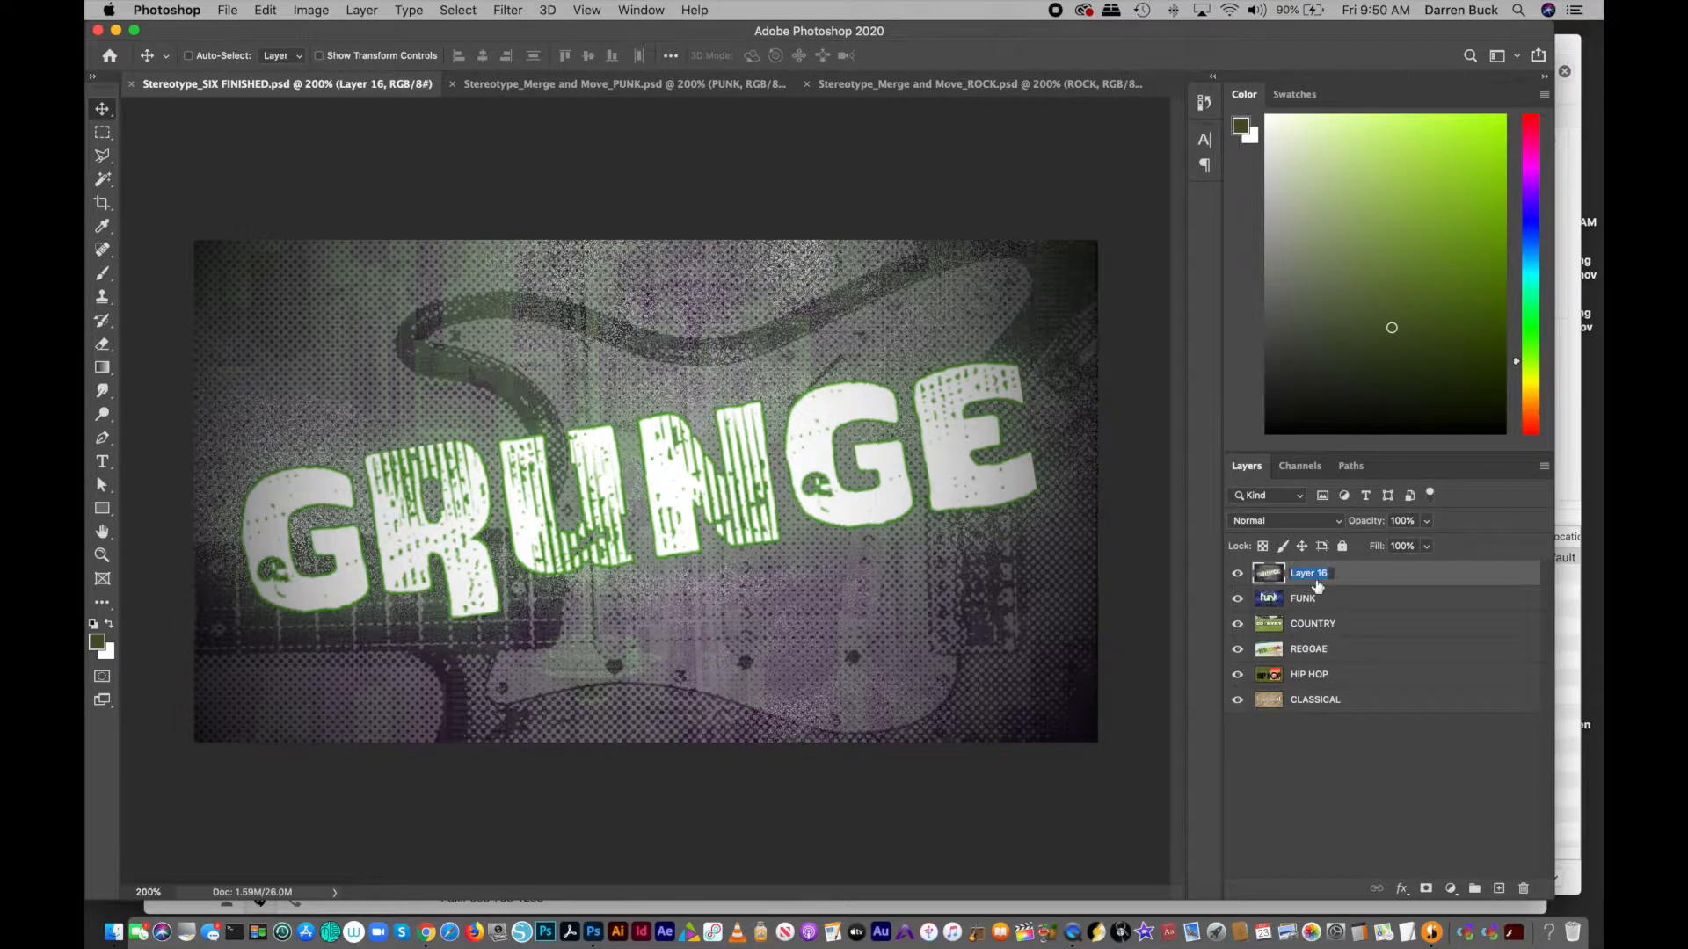
pyautogui.write('GRUNGE')
pyautogui.press('Return')
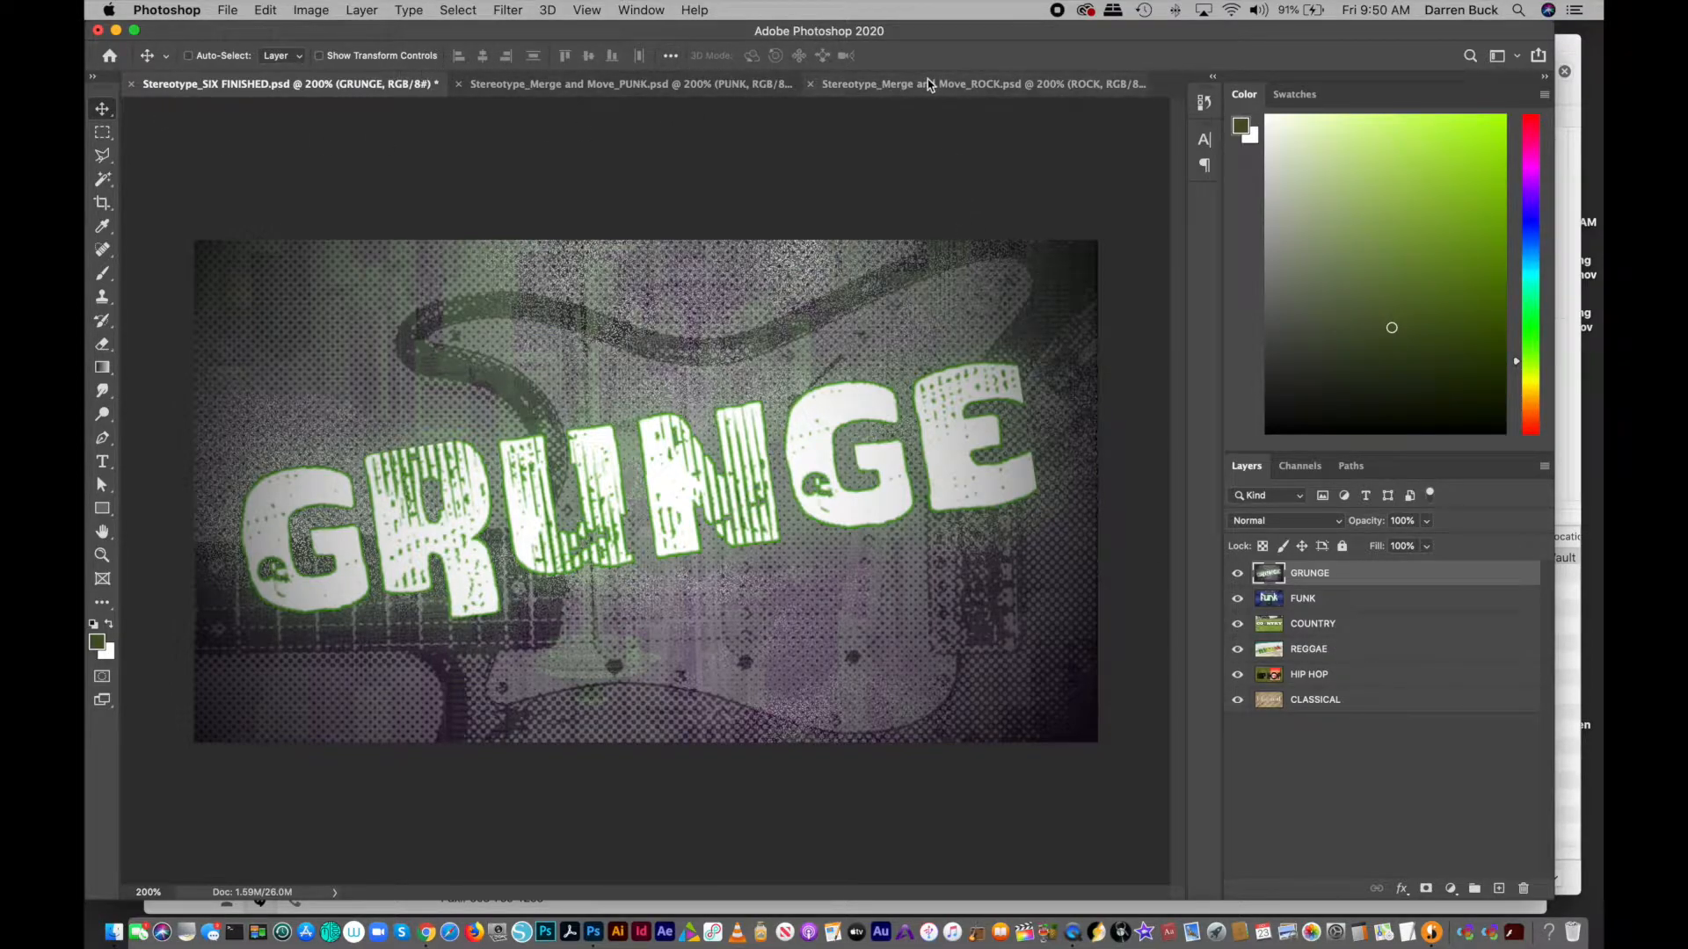
# - Look through the open PUNK and ROCK documents, ending back on the SIX FINISHED document
pyautogui.click(651, 85)
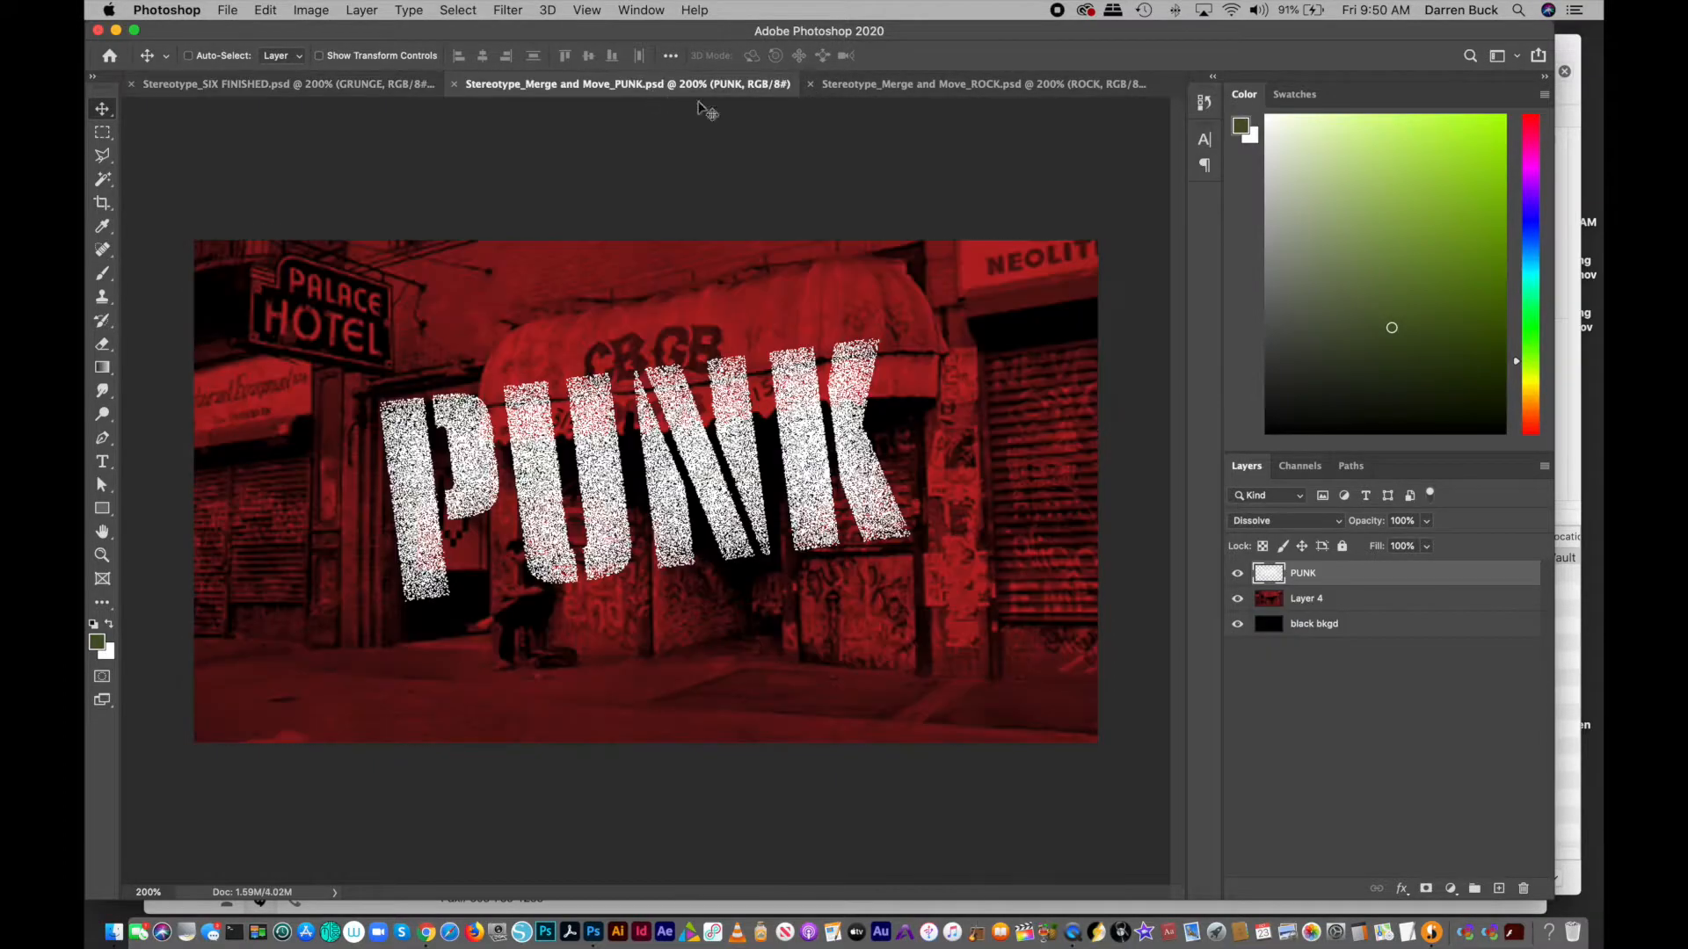
pyautogui.click(878, 88)
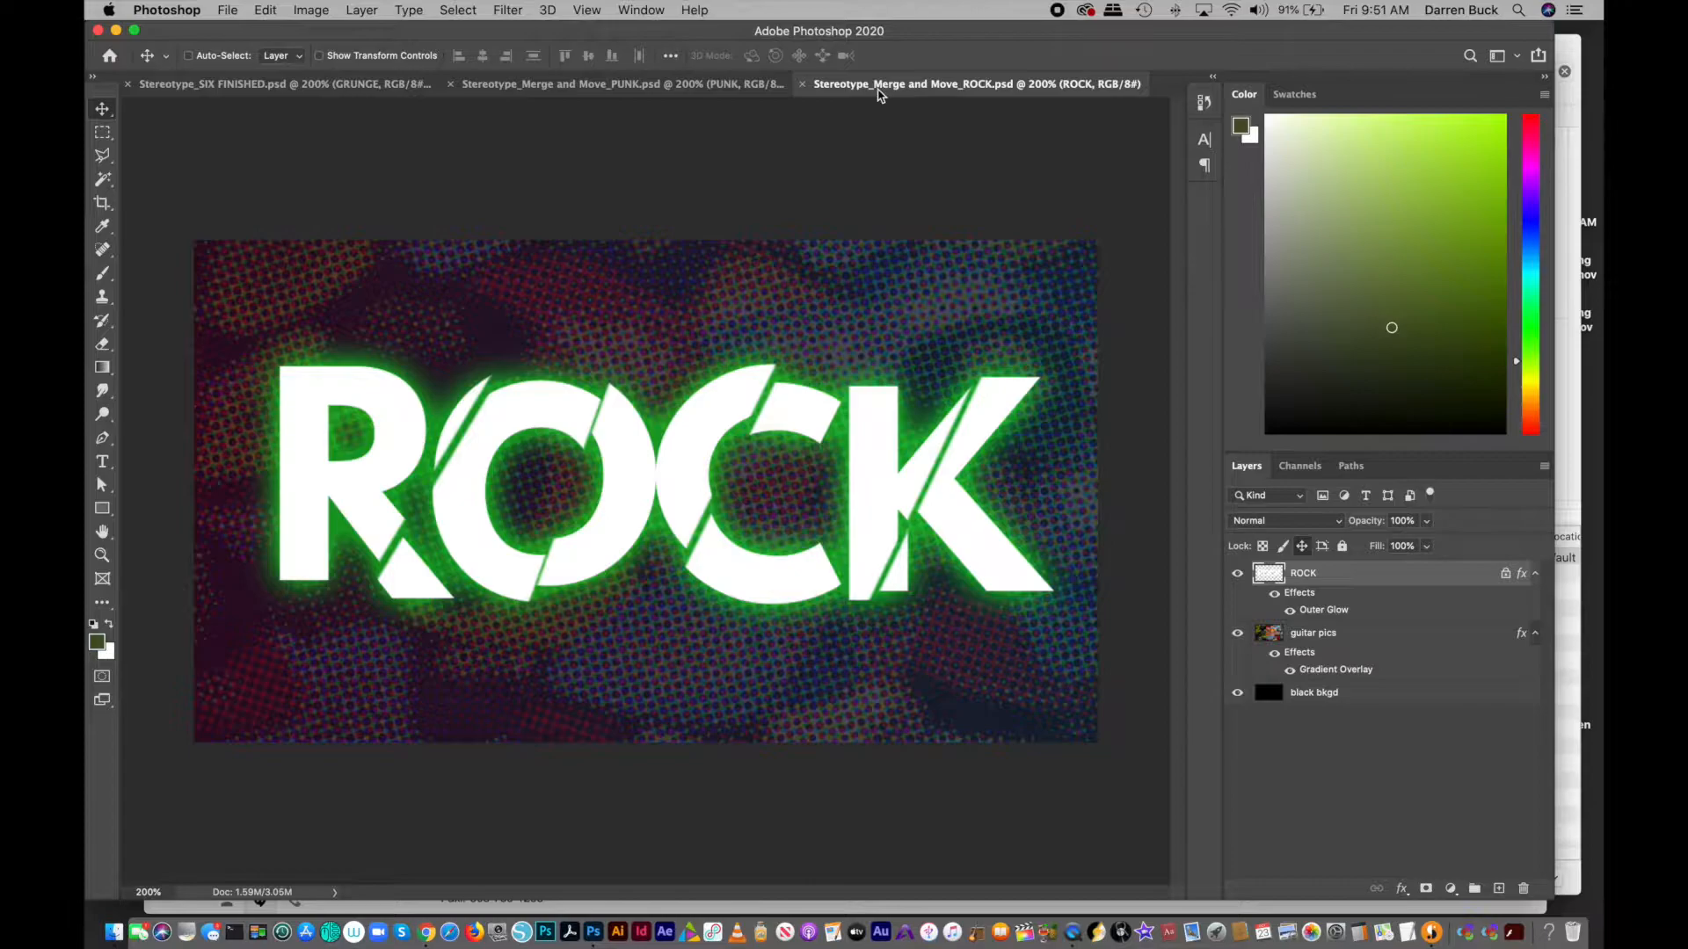
pyautogui.click(655, 86)
pyautogui.click(356, 84)
pyautogui.click(584, 86)
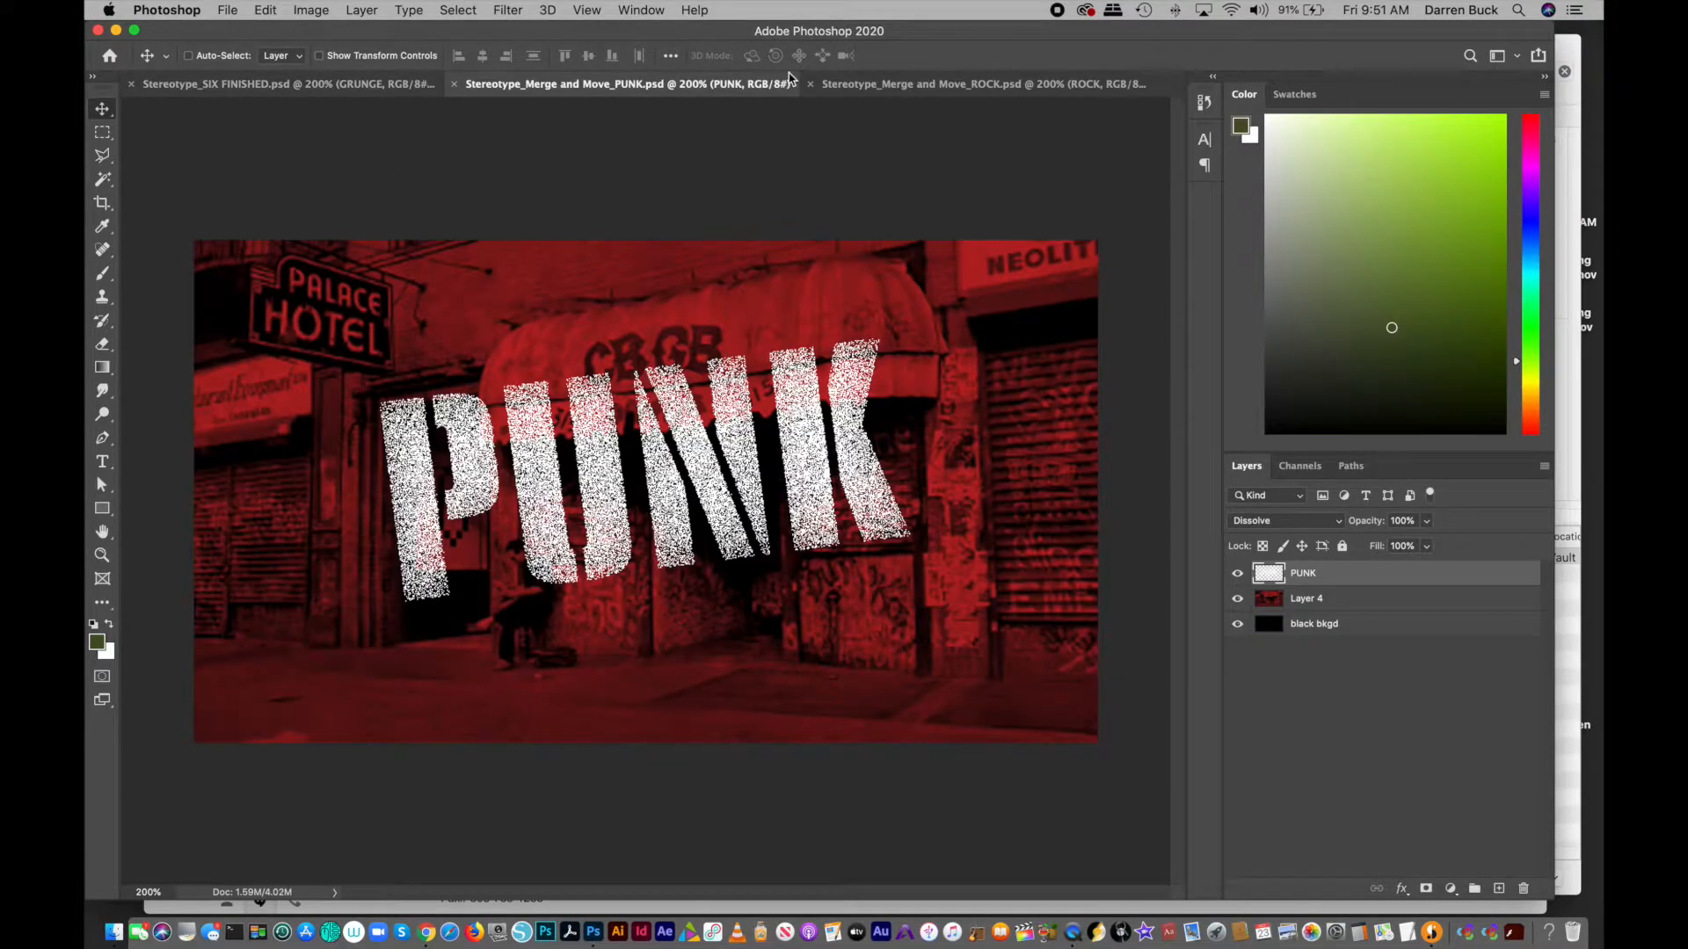
pyautogui.click(300, 86)
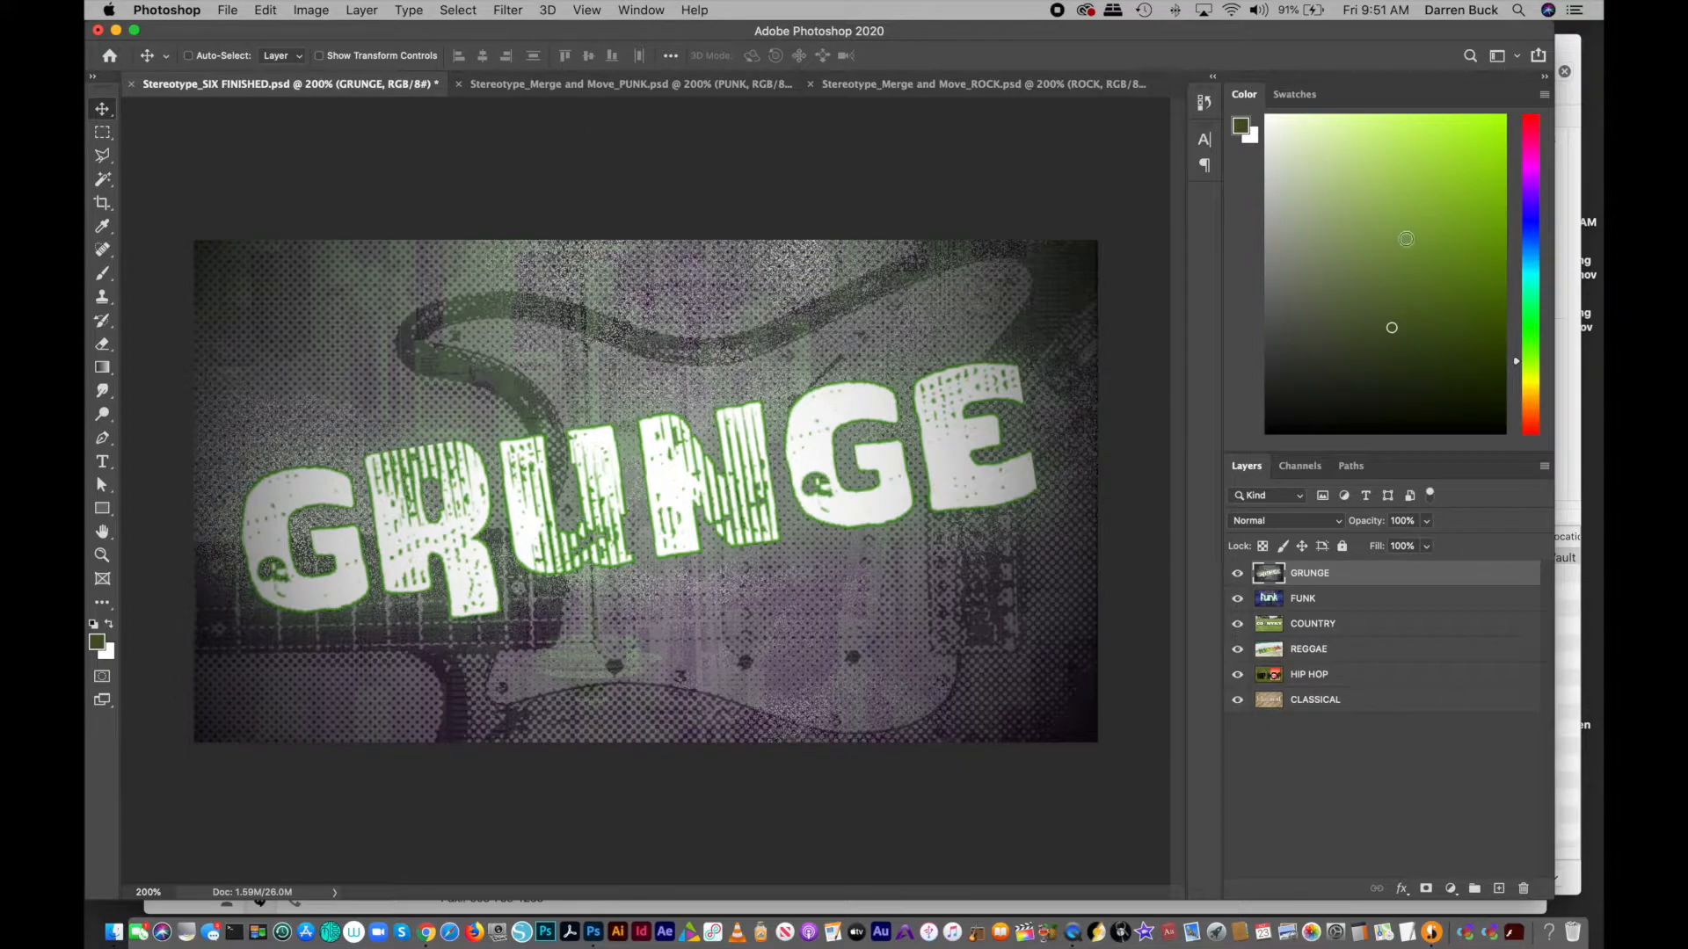
# - Merge the PUNK, Layer 4 and black bkgd layers of the PUNK document into one layer
pyautogui.click(691, 88)
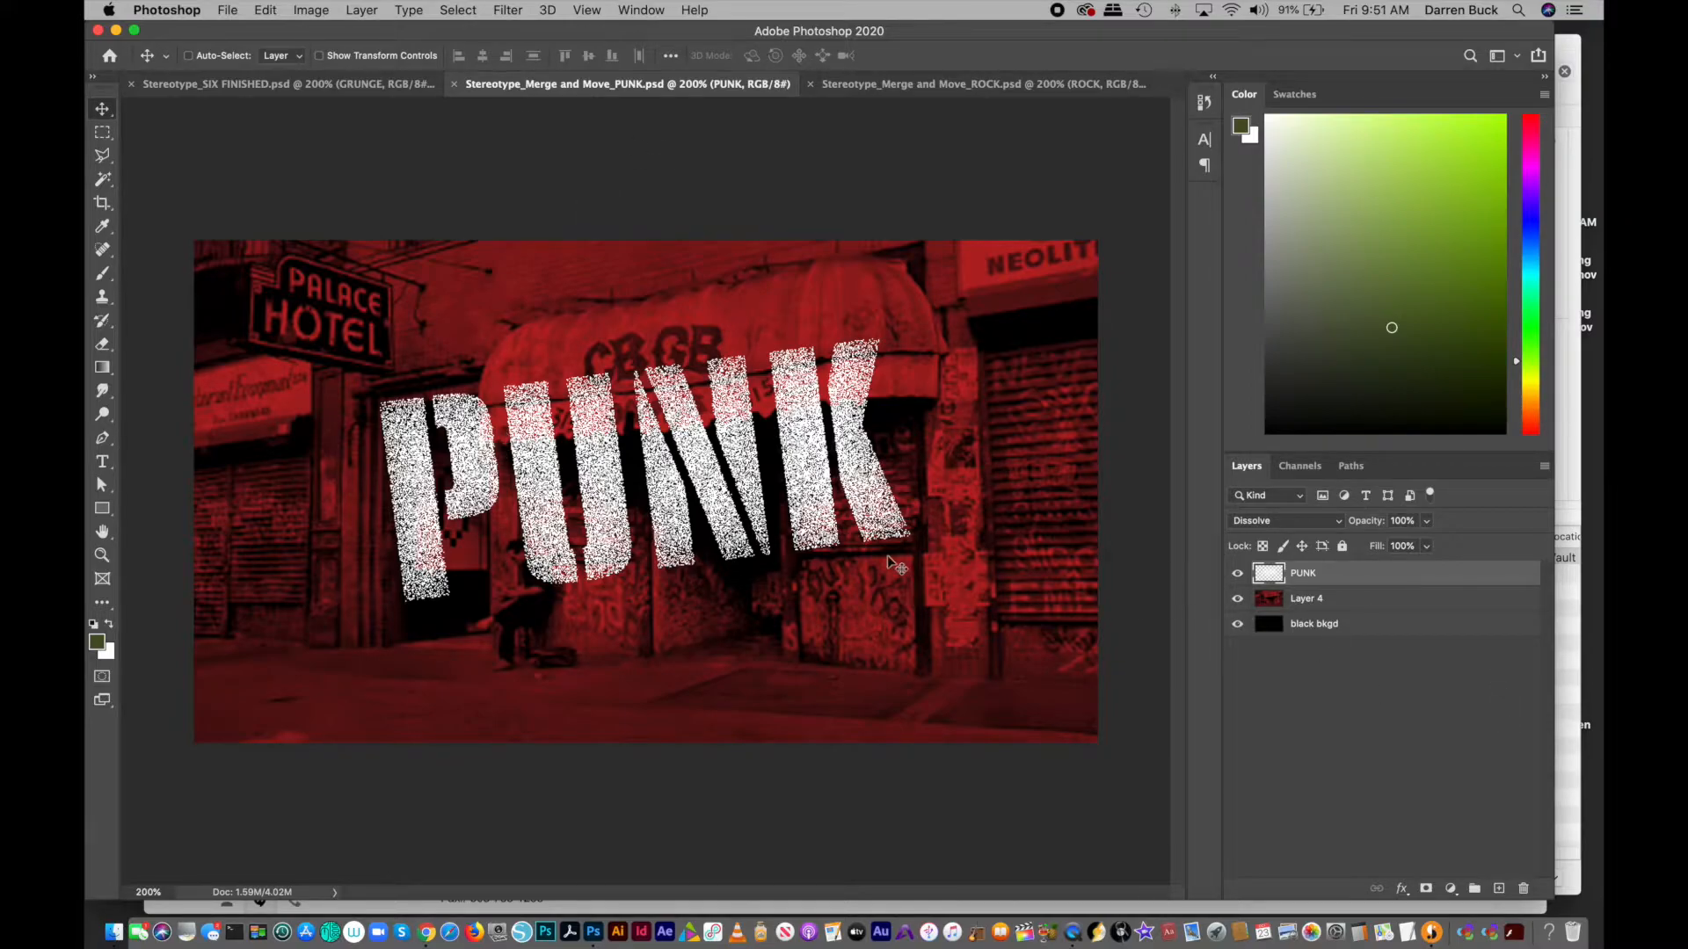
pyautogui.keyDown('super'); pyautogui.click(1359, 599); pyautogui.keyUp('super')
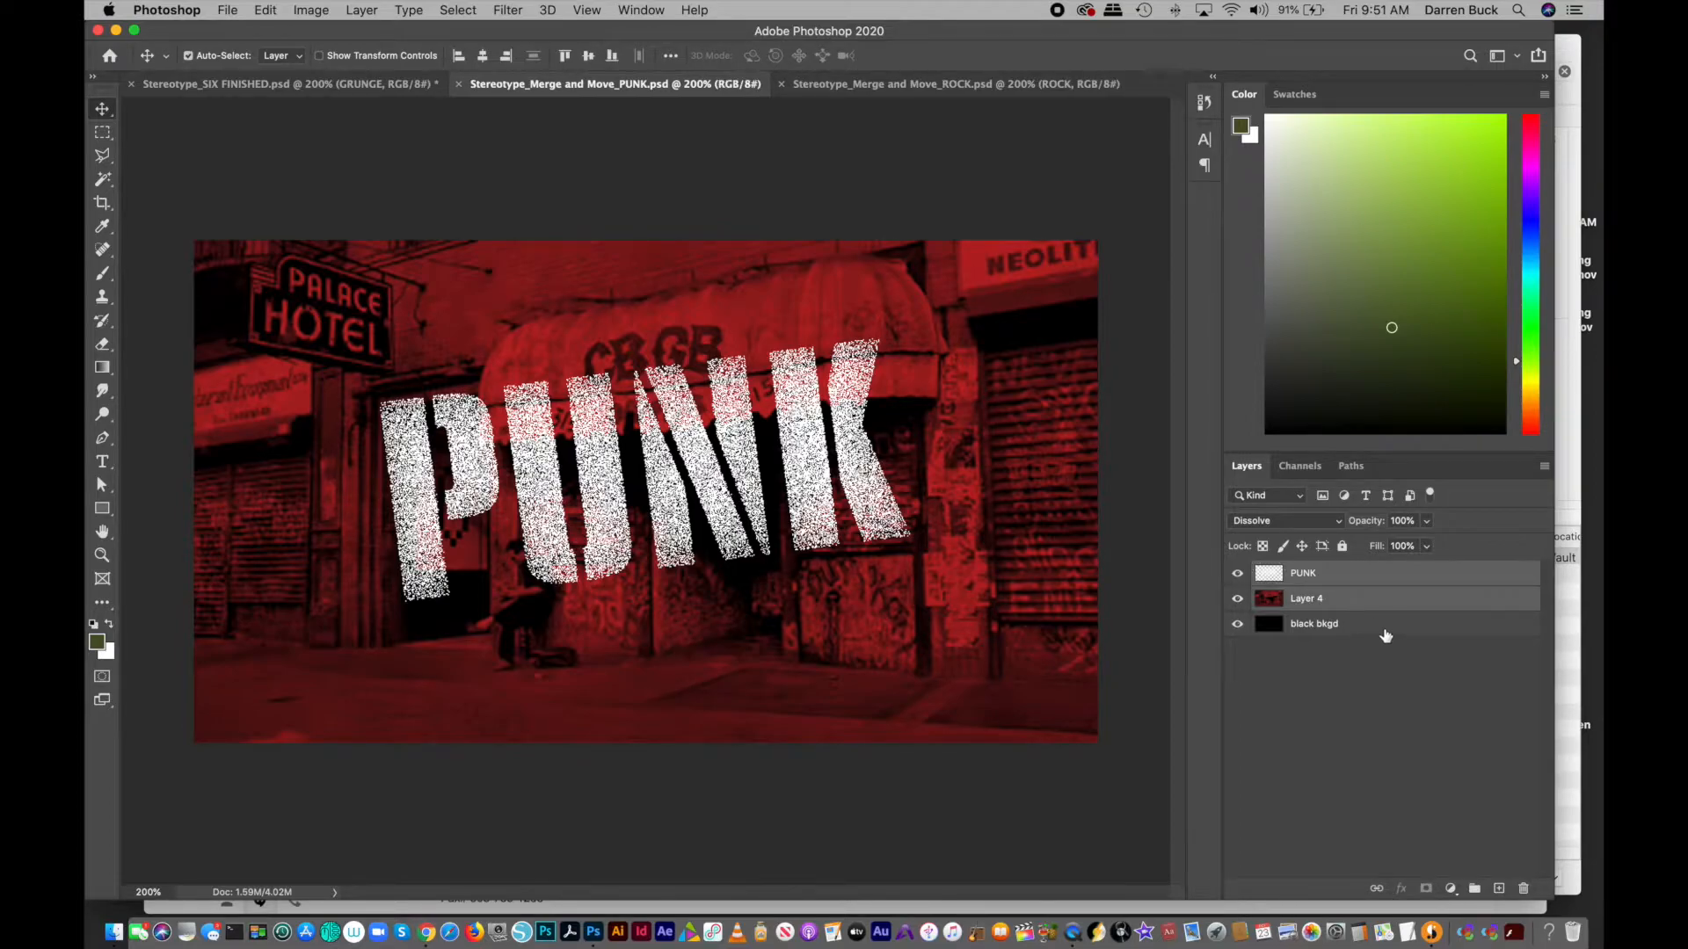
pyautogui.keyDown('super'); pyautogui.click(1387, 634); pyautogui.keyUp('super')
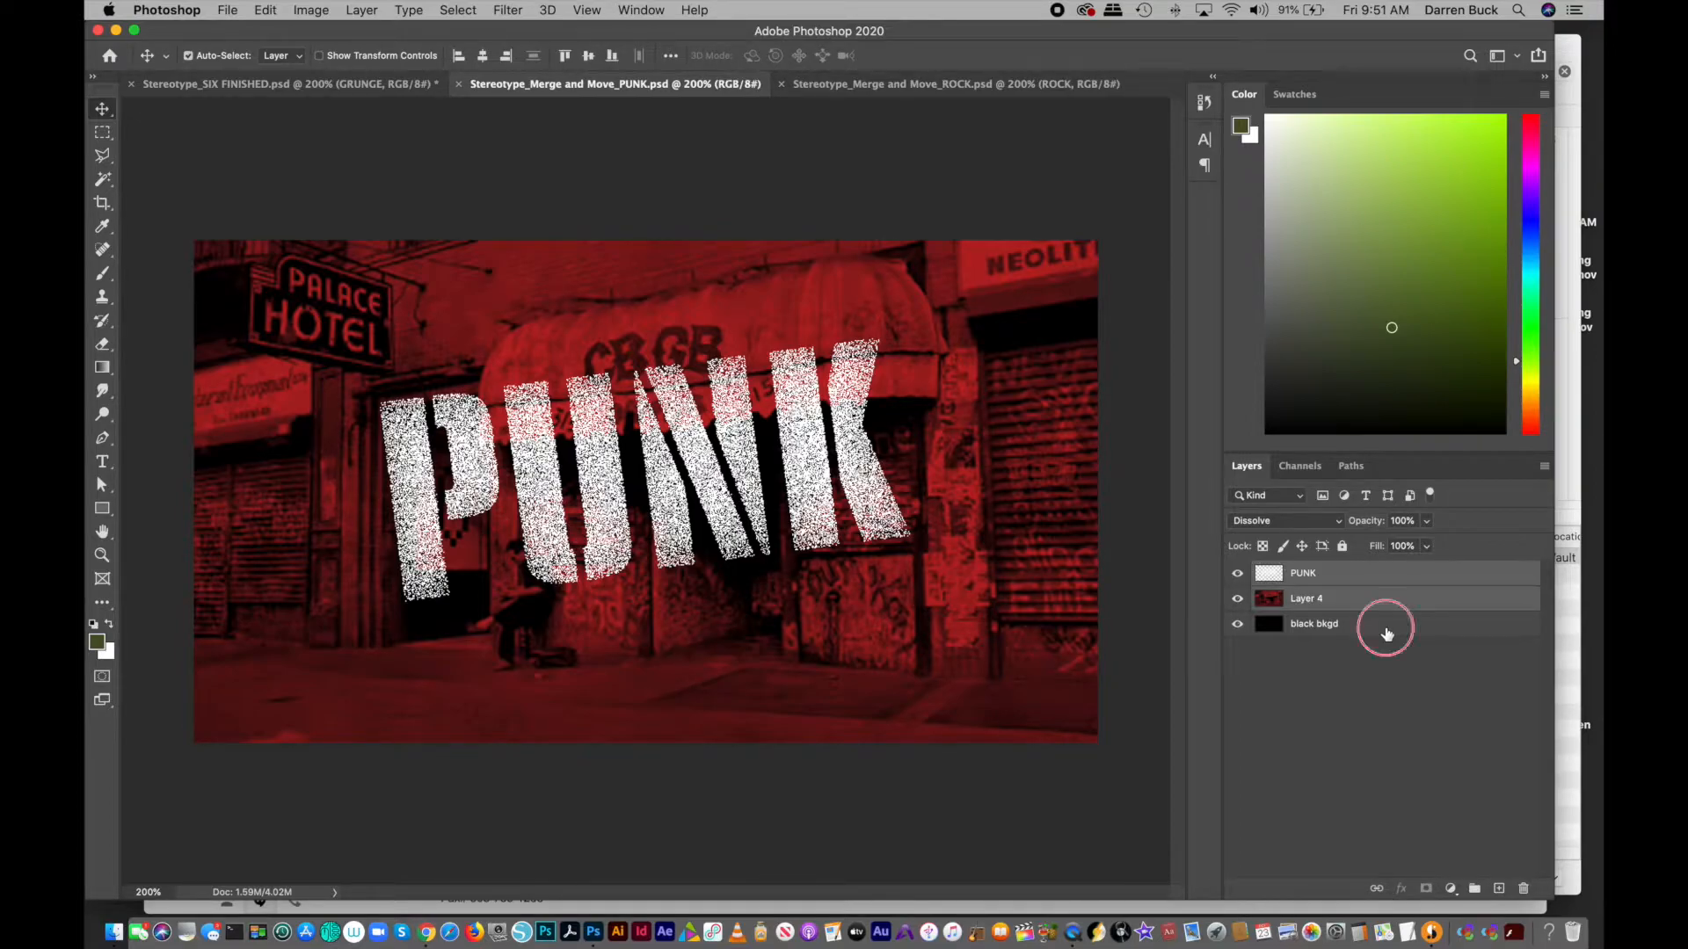
pyautogui.rightClick(1397, 574)
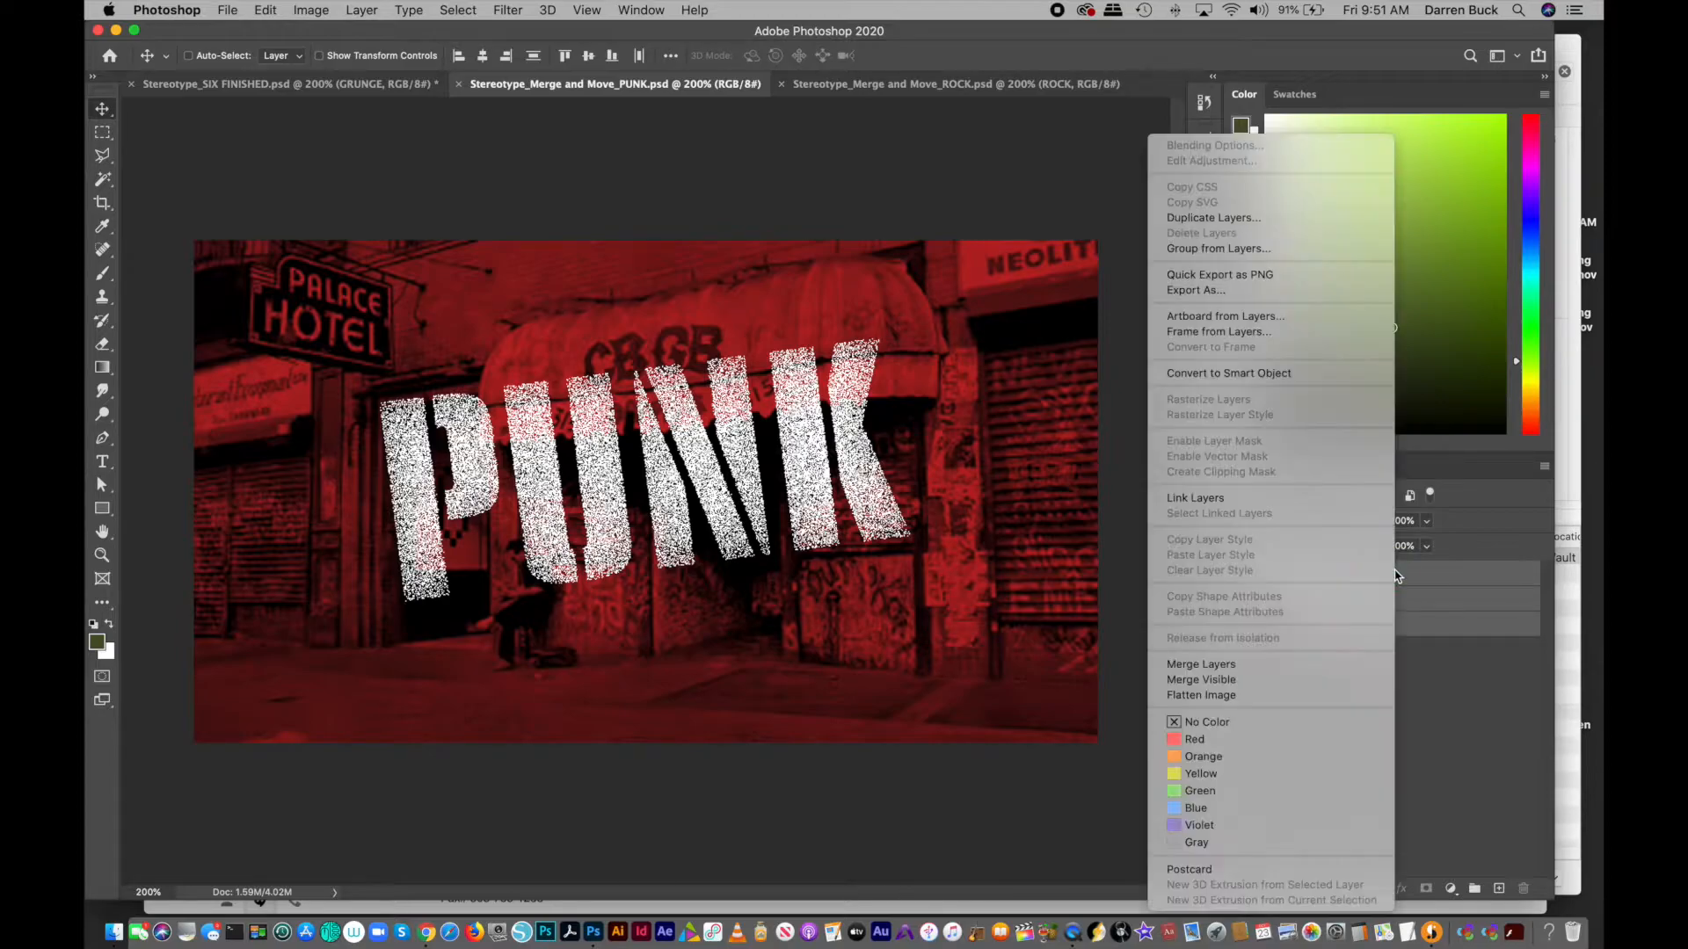
pyautogui.click(1335, 668)
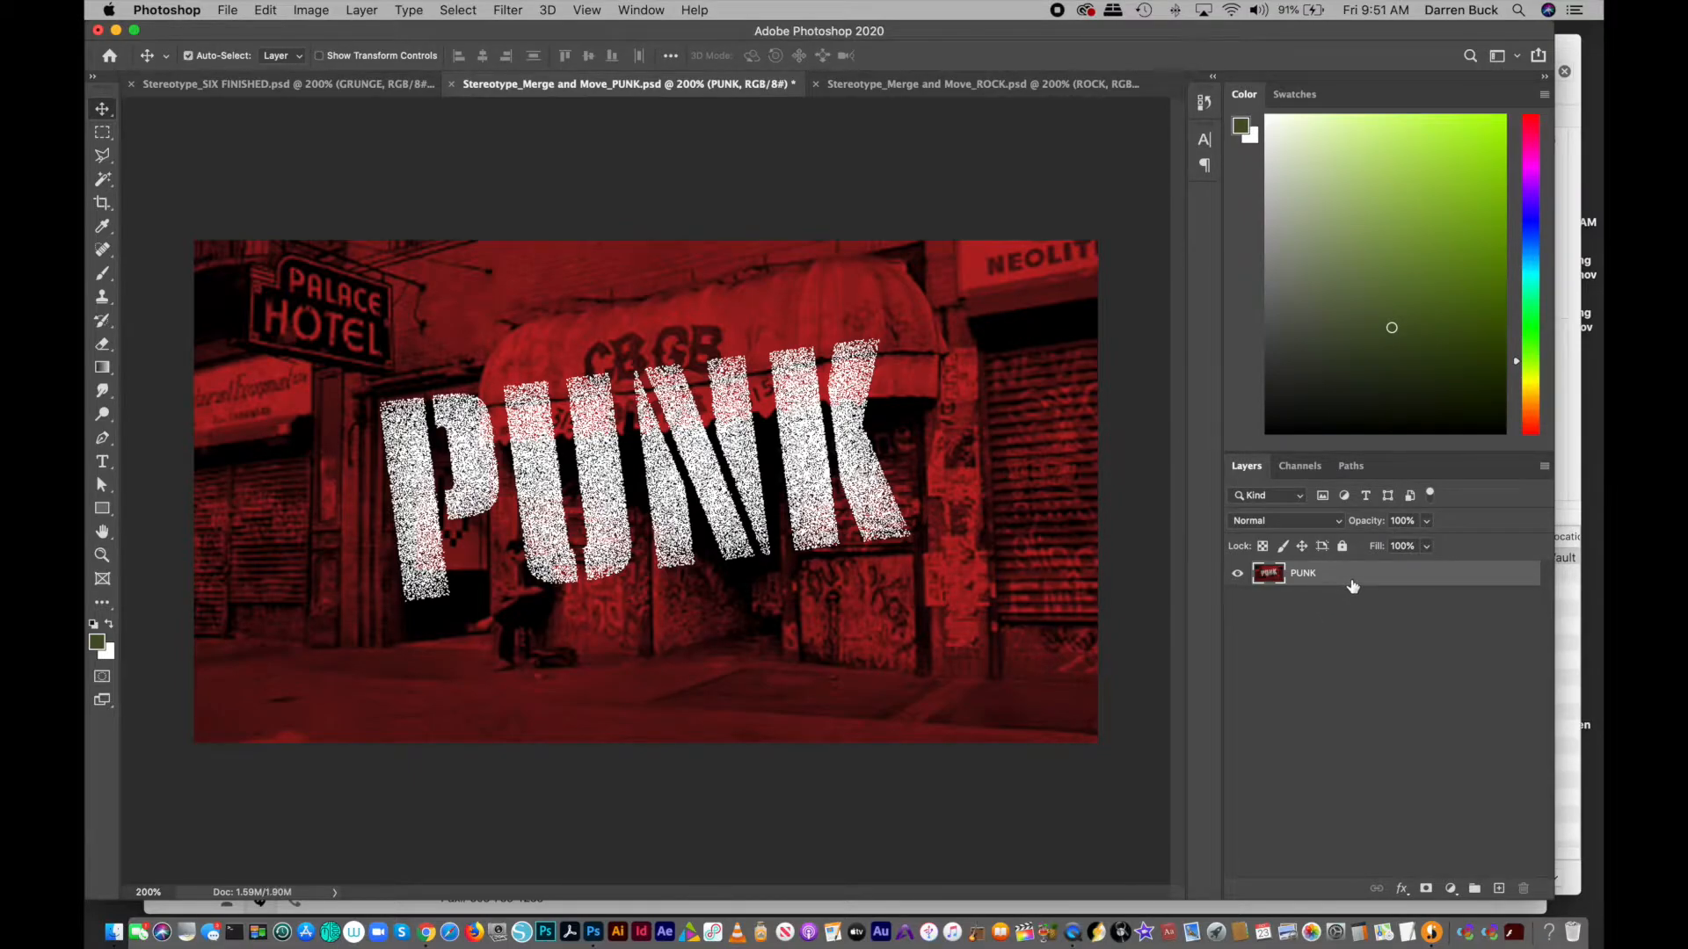
# - Copy the entire merged PUNK artwork and paste it into the SIX FINISHED document above the GRUNGE layer
pyautogui.press('super+a')
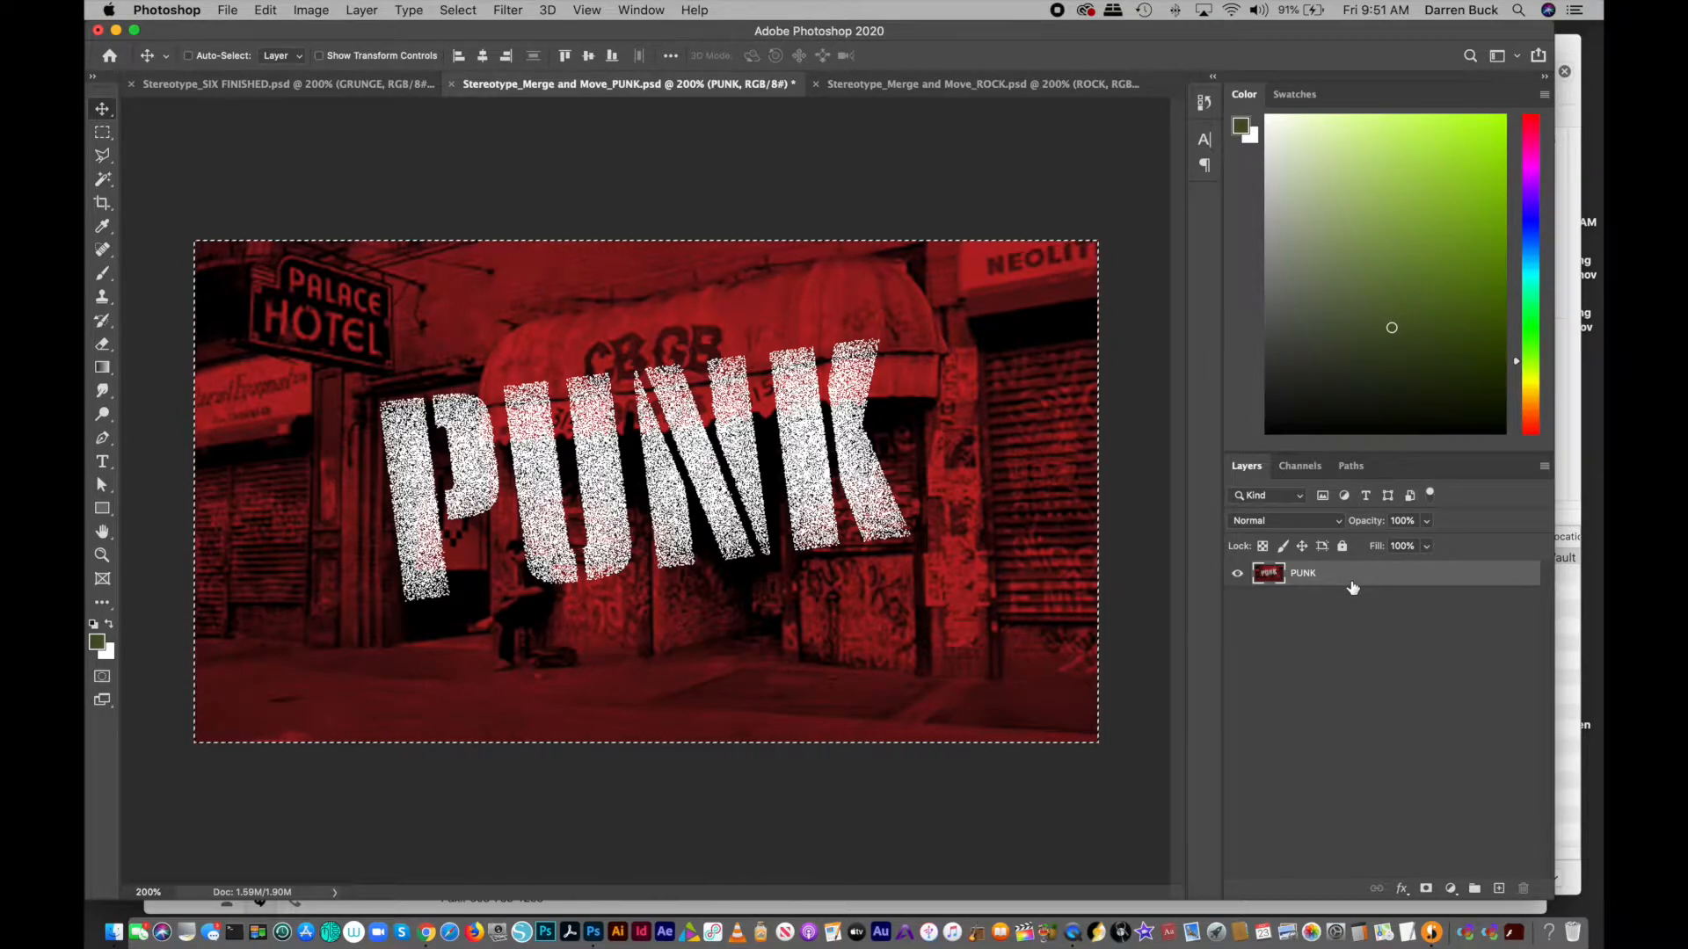
pyautogui.press('super+c')
pyautogui.click(255, 86)
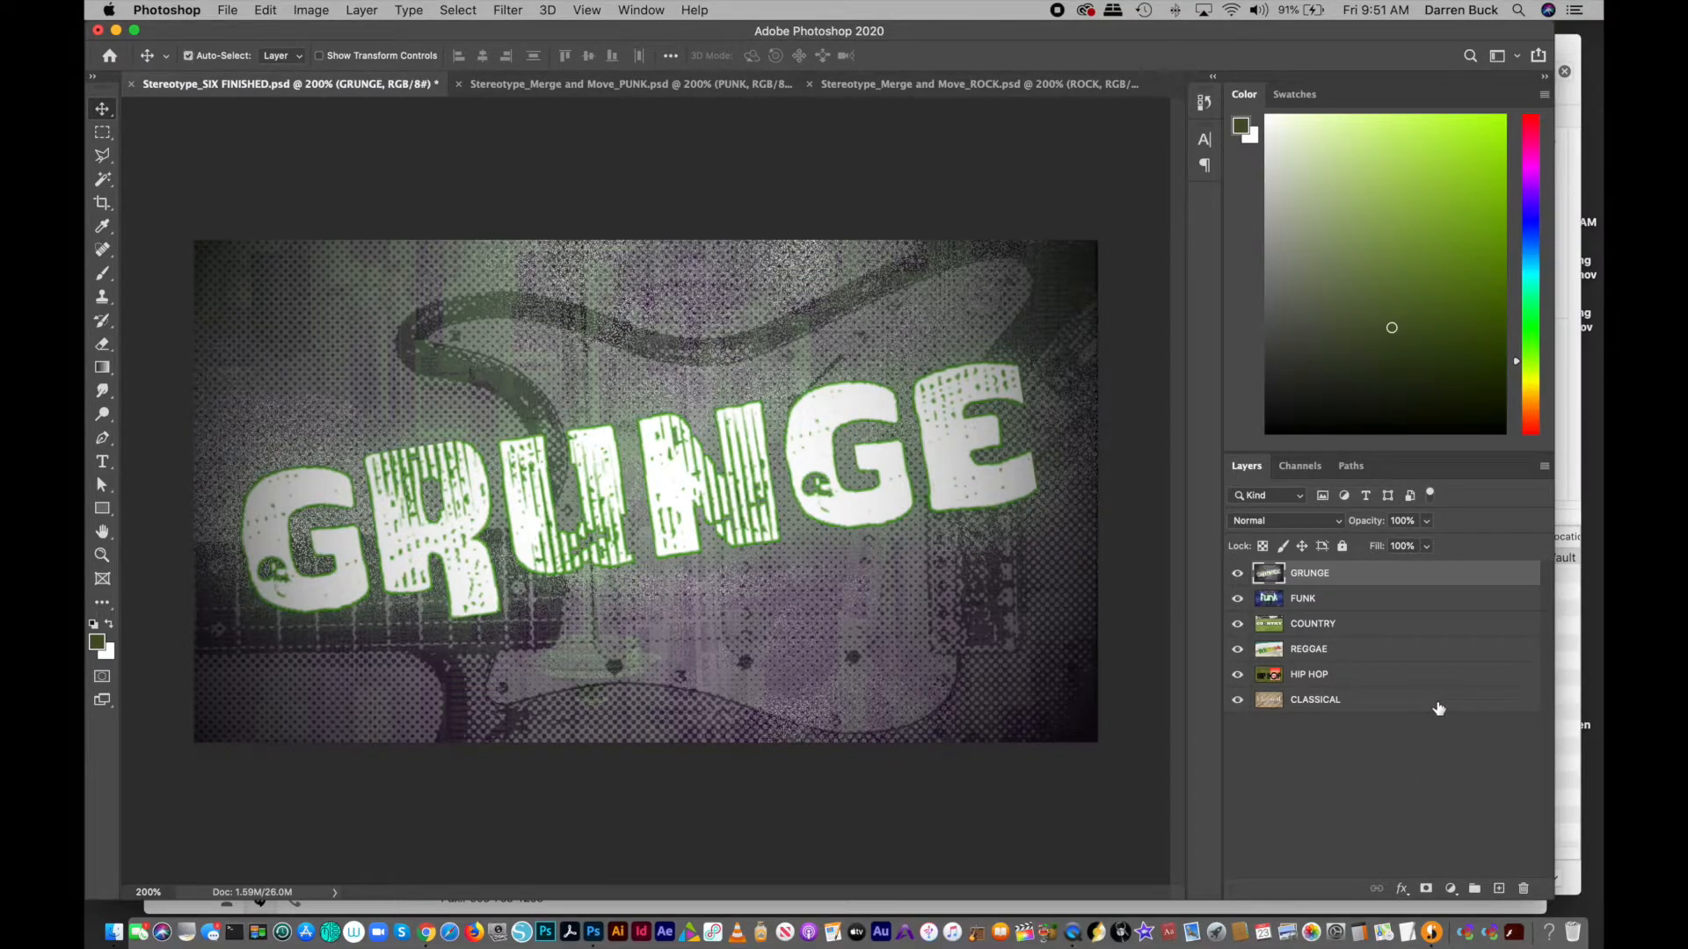
pyautogui.press('super+v')
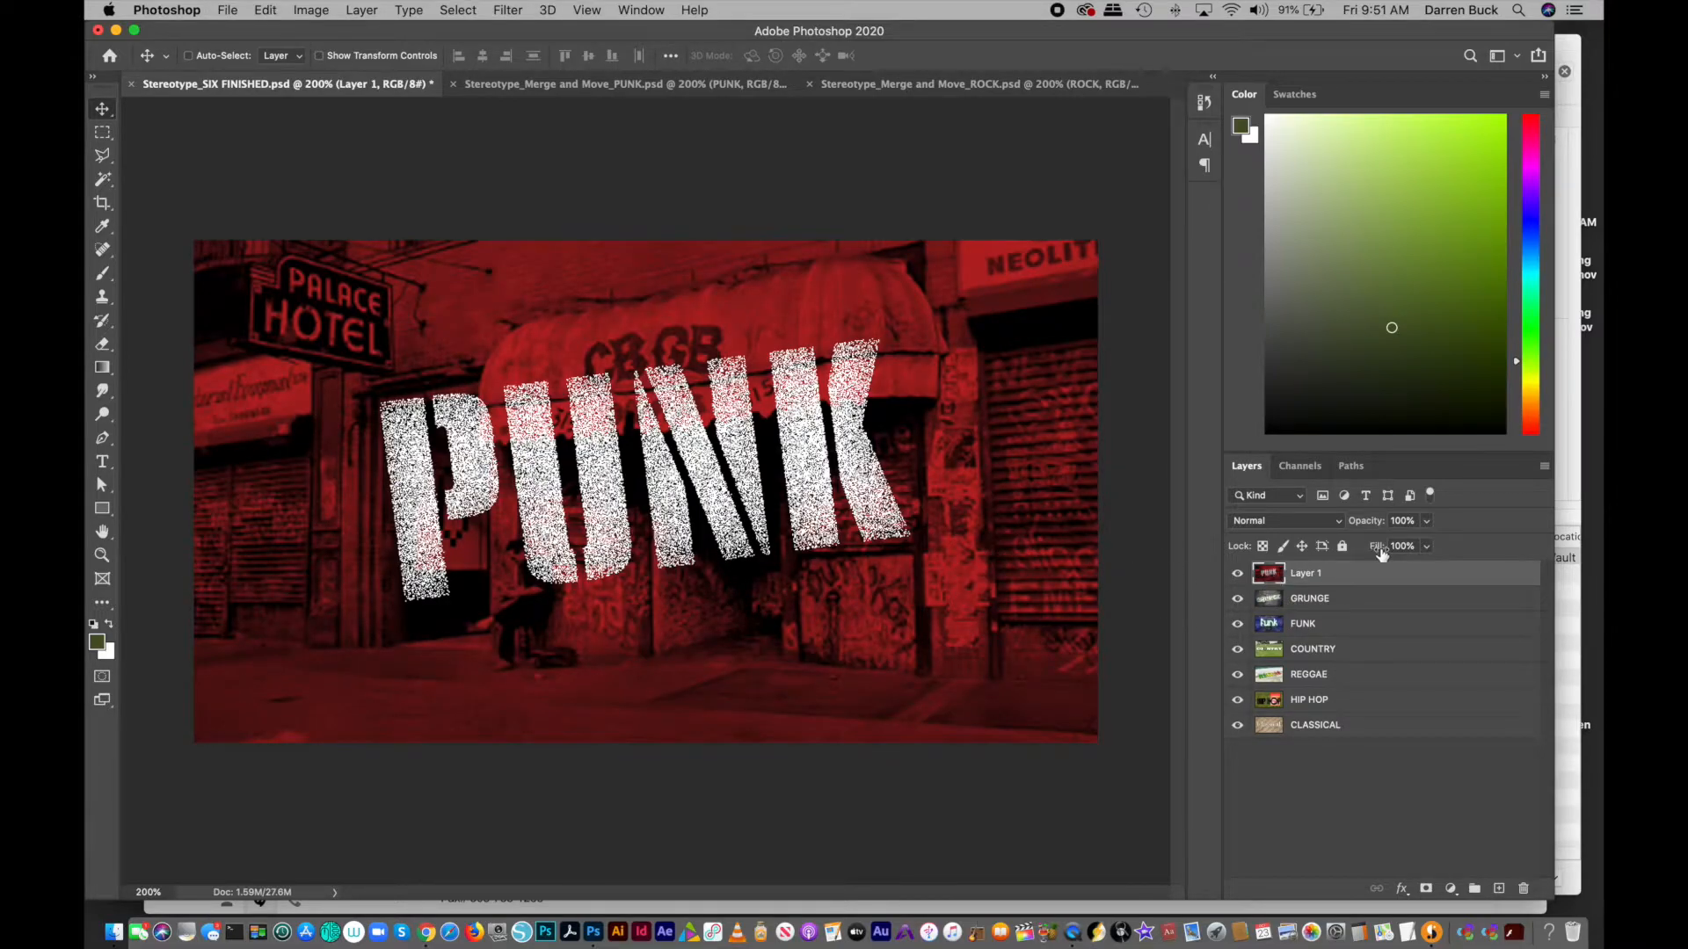
# - Rename the pasted layer to PUNK
pyautogui.doubleClick(1305, 574)
pyautogui.write('PUNK')
pyautogui.press('Return')
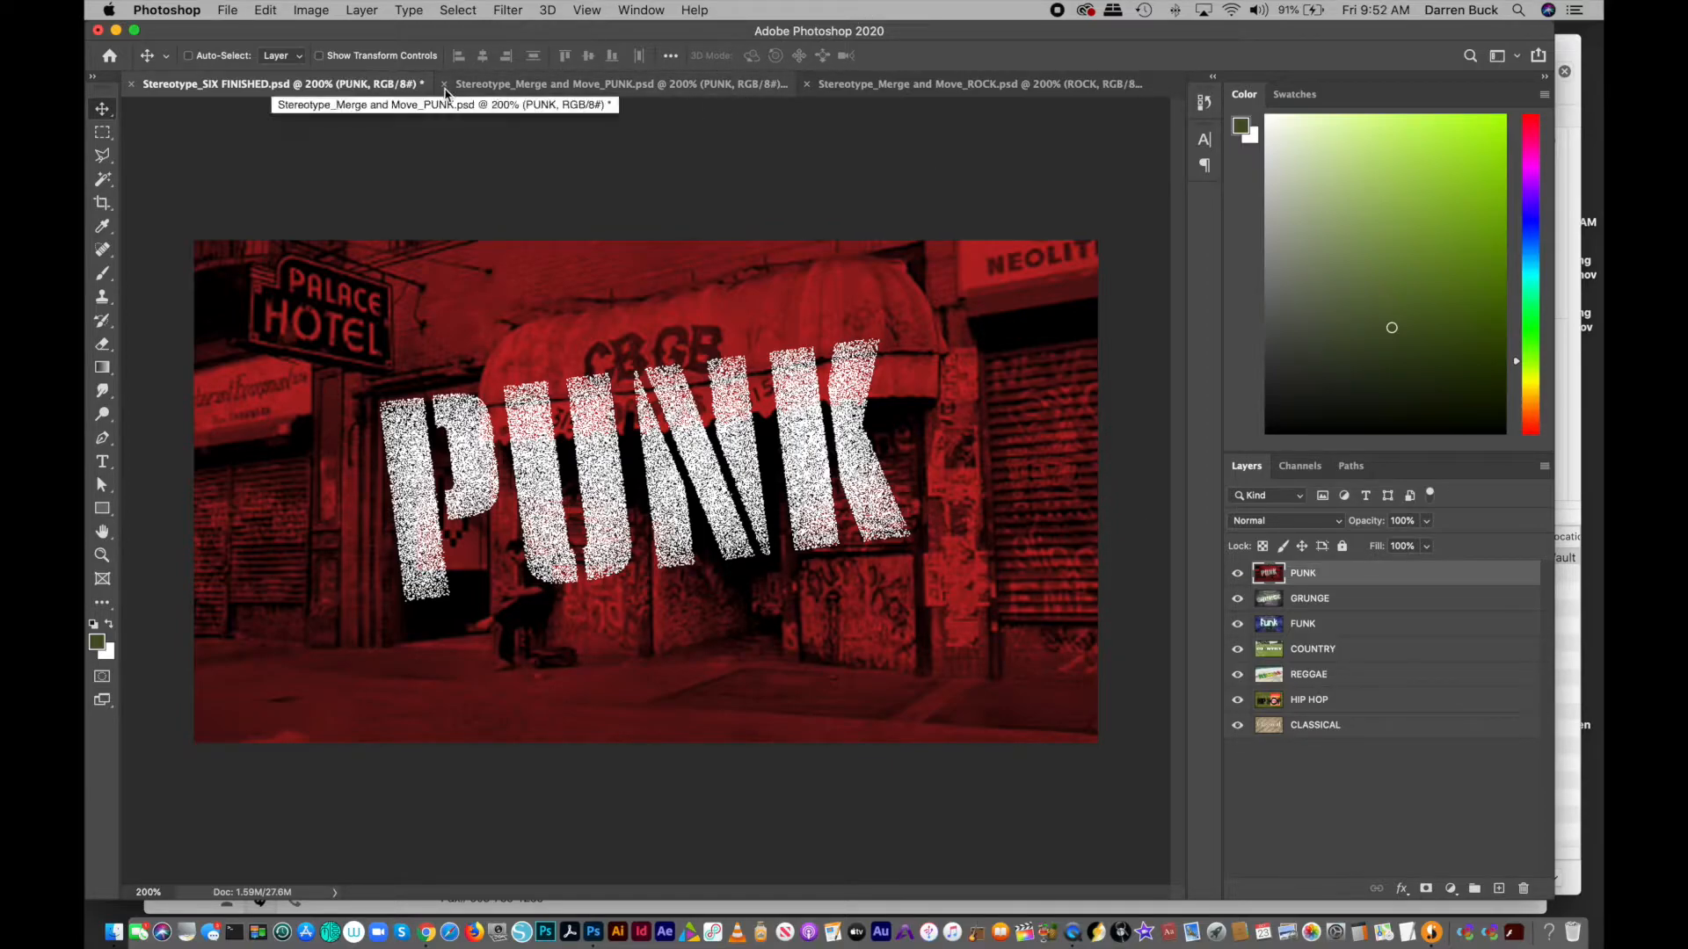
# - Float all documents in separate windows and spread them out, with the SIX FINISHED window below the others and in front
pyautogui.click(637, 8)
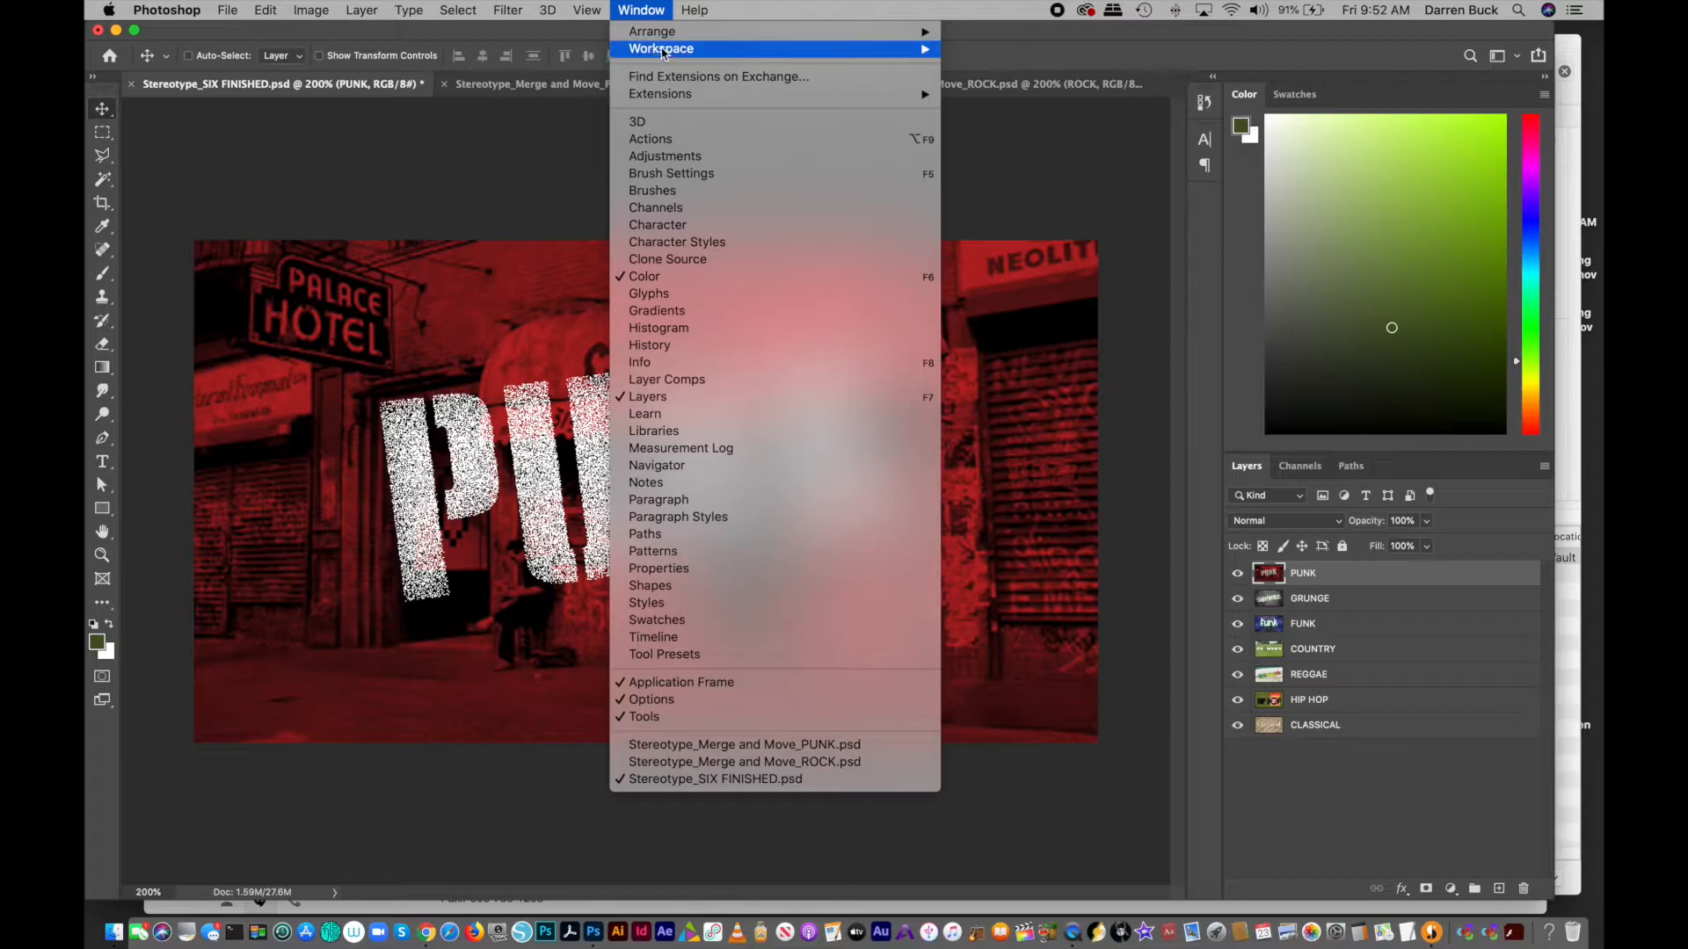
pyautogui.moveTo(663, 53)
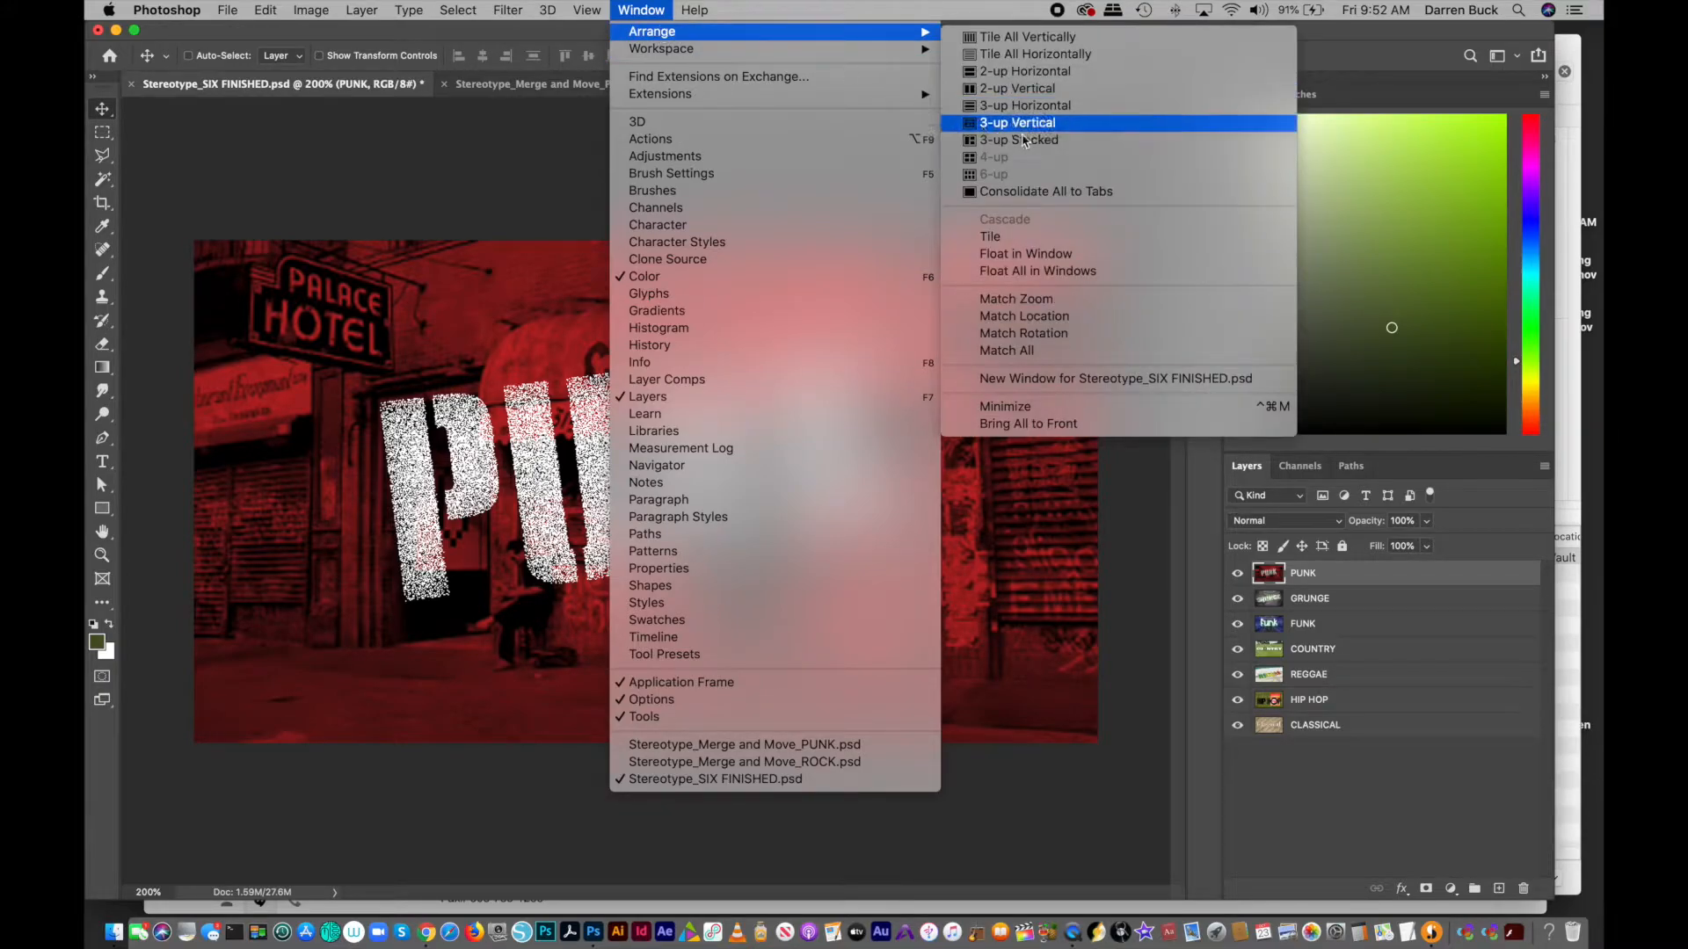
pyautogui.click(1060, 279)
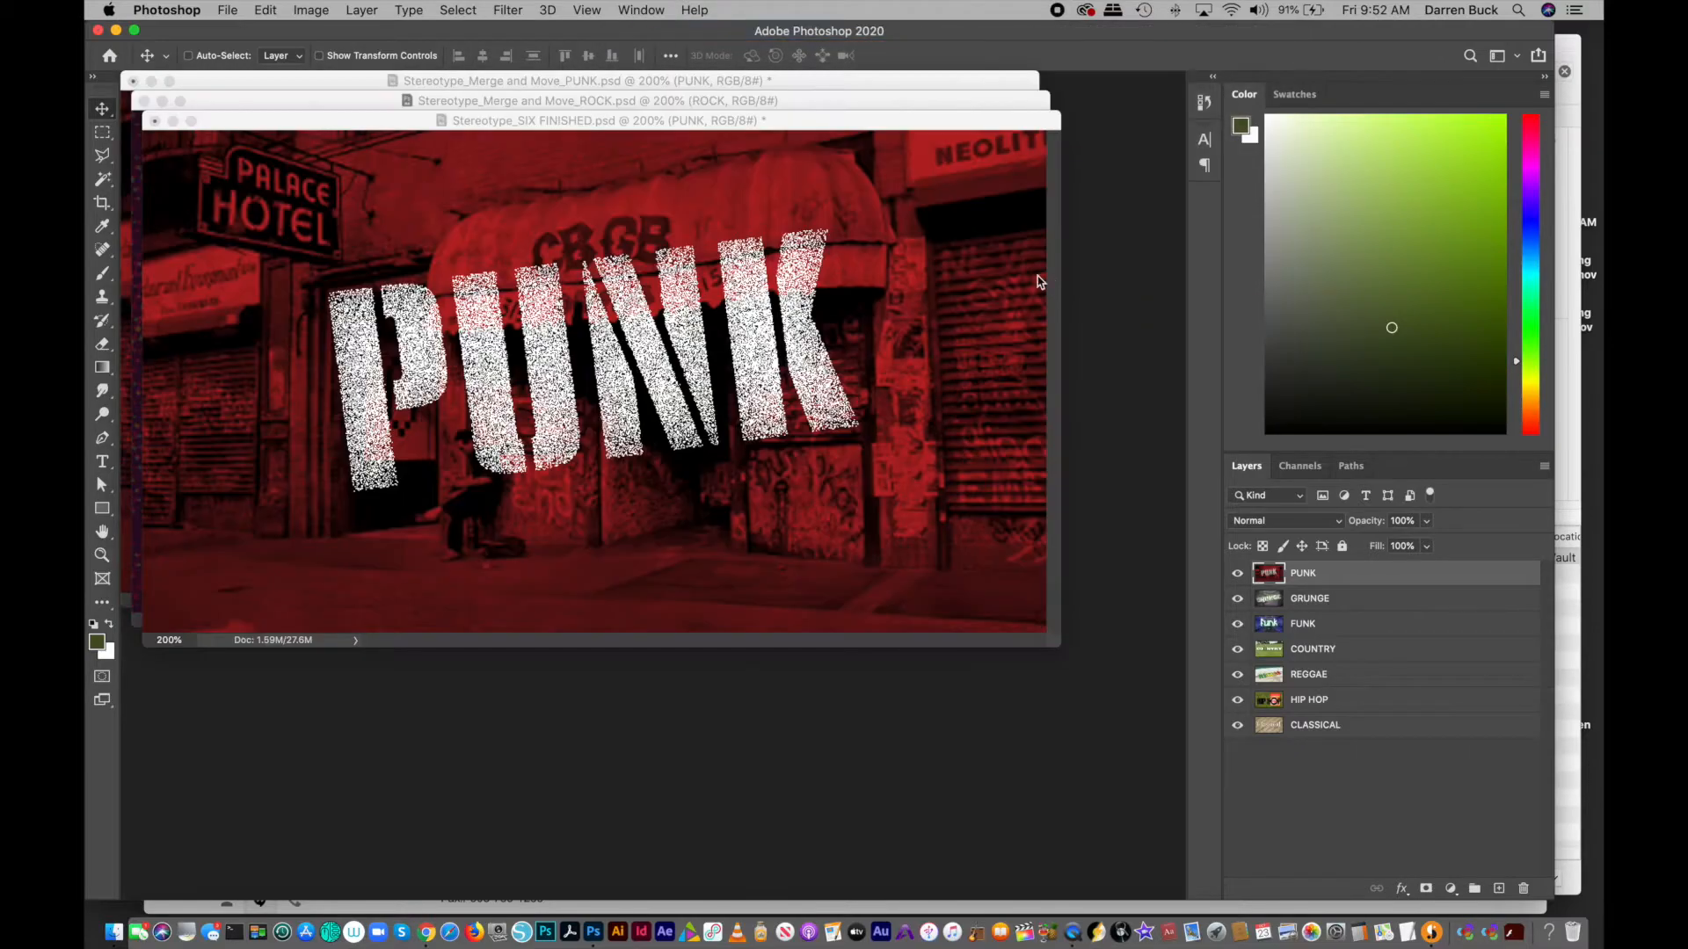
pyautogui.moveTo(735, 134); pyautogui.dragTo(736, 385)
pyautogui.moveTo(703, 101); pyautogui.dragTo(730, 151)
pyautogui.click(715, 85)
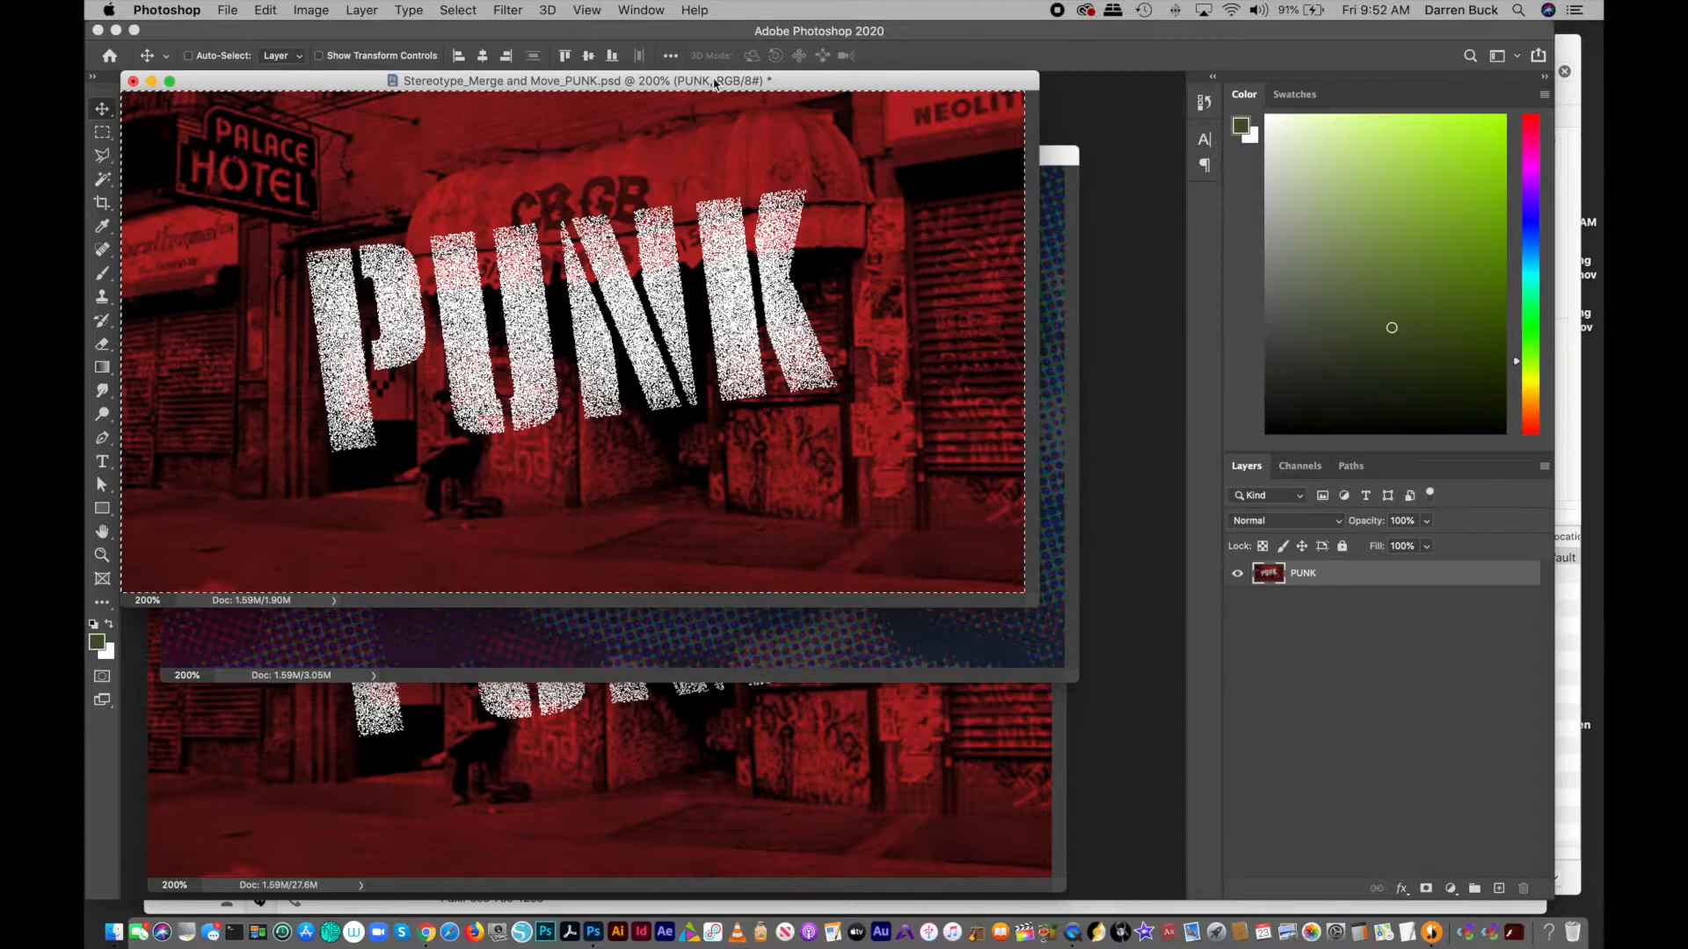
pyautogui.moveTo(715, 86); pyautogui.dragTo(754, 149)
pyautogui.click(763, 796)
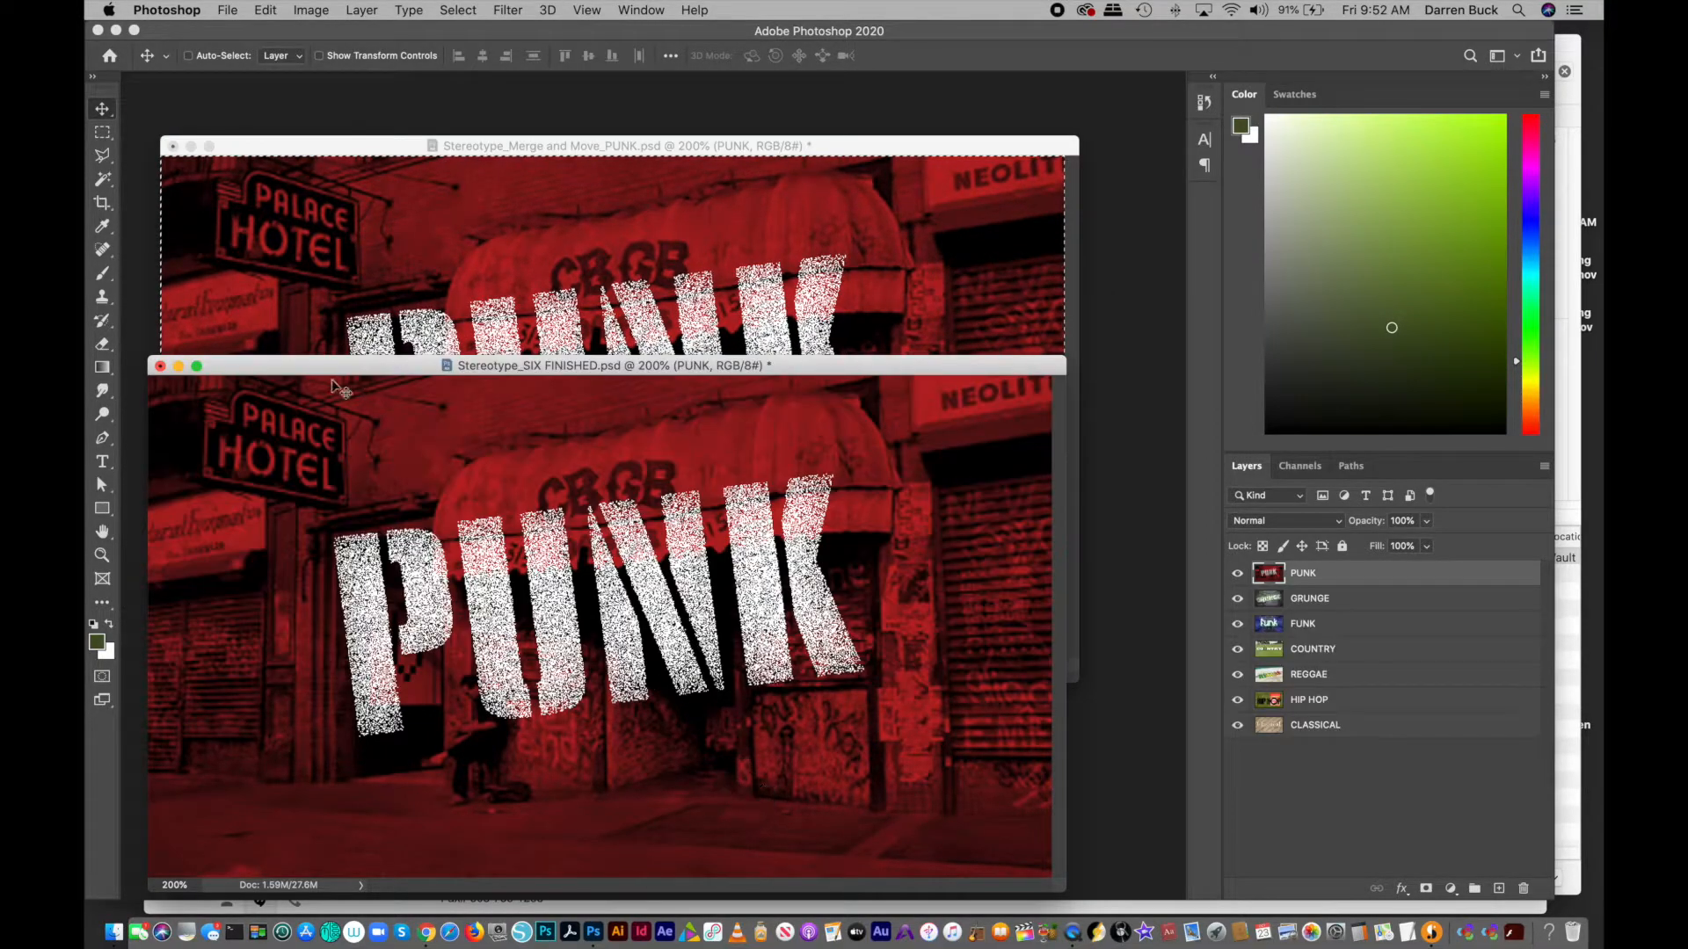
# - Close the Stereotype_Merge and Move_PUNK.psd document without saving its changes
pyautogui.click(381, 145)
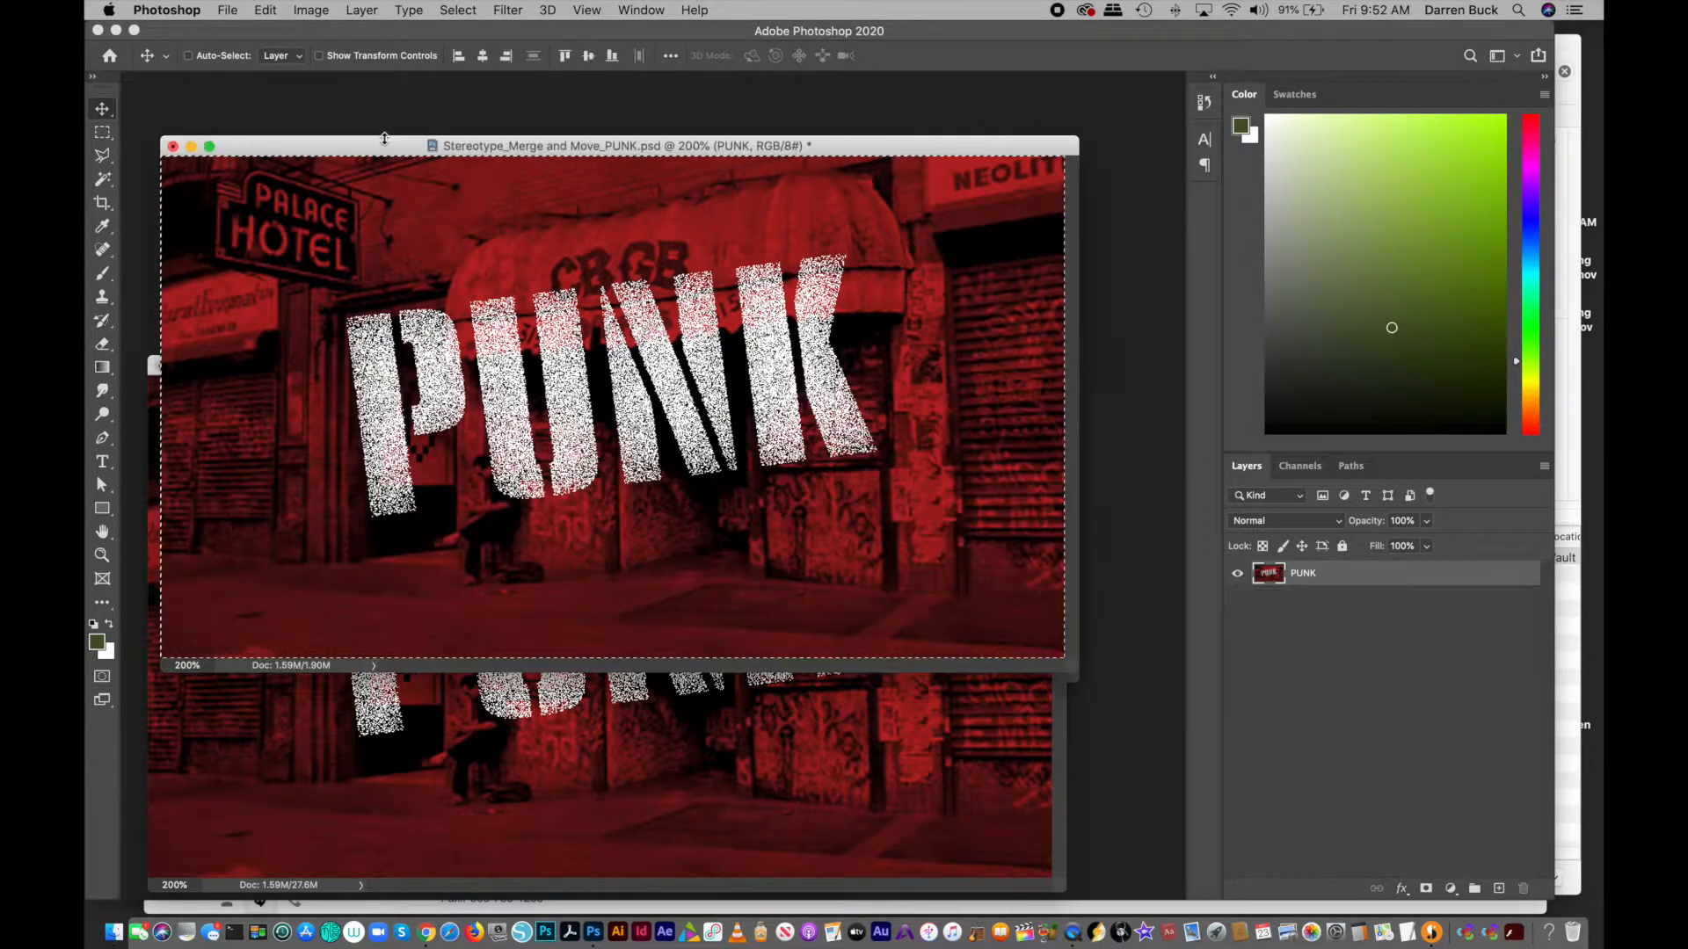
pyautogui.click(173, 146)
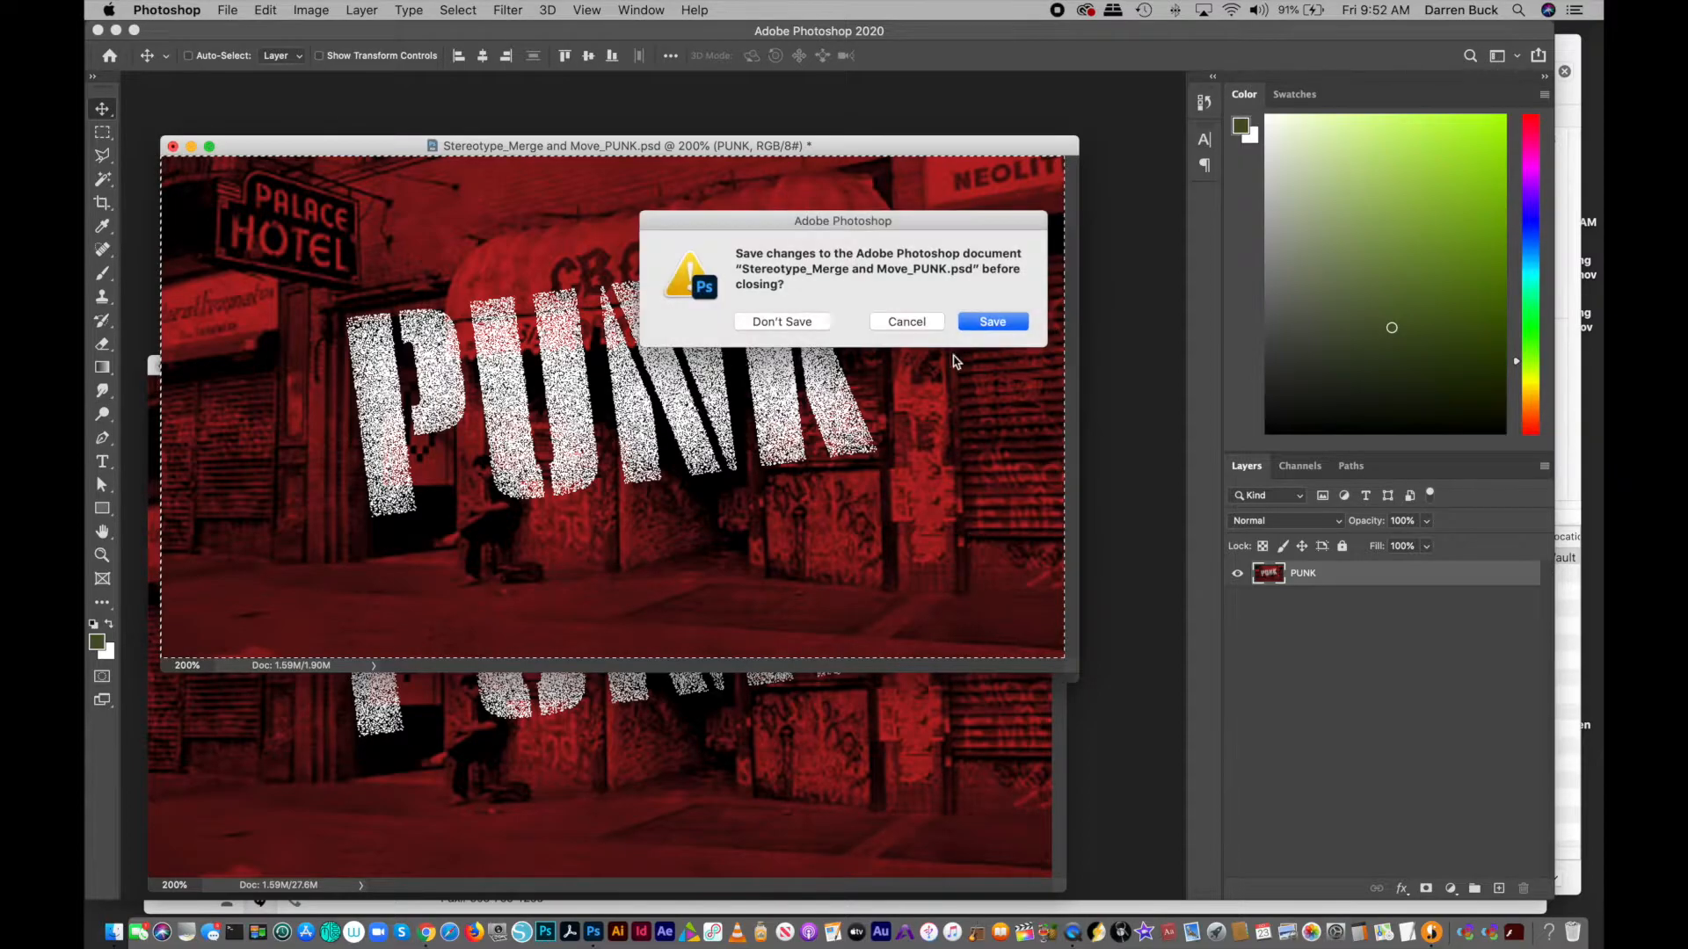
pyautogui.click(807, 327)
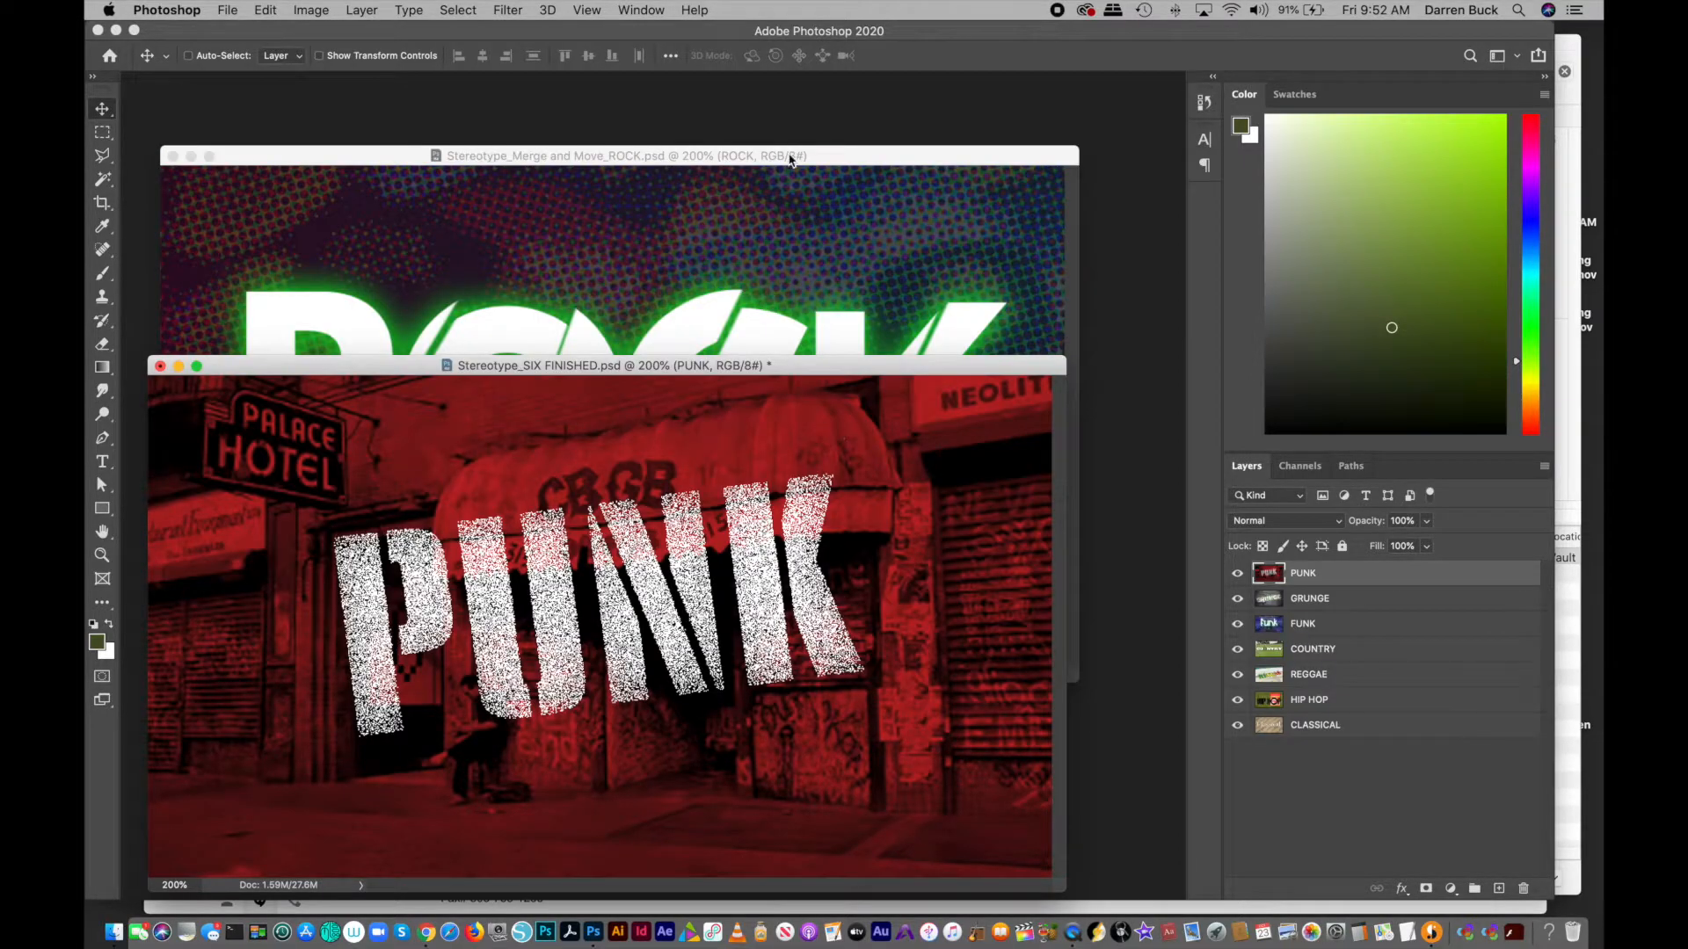
# - Bring the ROCK document to the front and move its window up so the SIX FINISHED window stays partly exposed beneath it
pyautogui.click(790, 159)
pyautogui.click(752, 717)
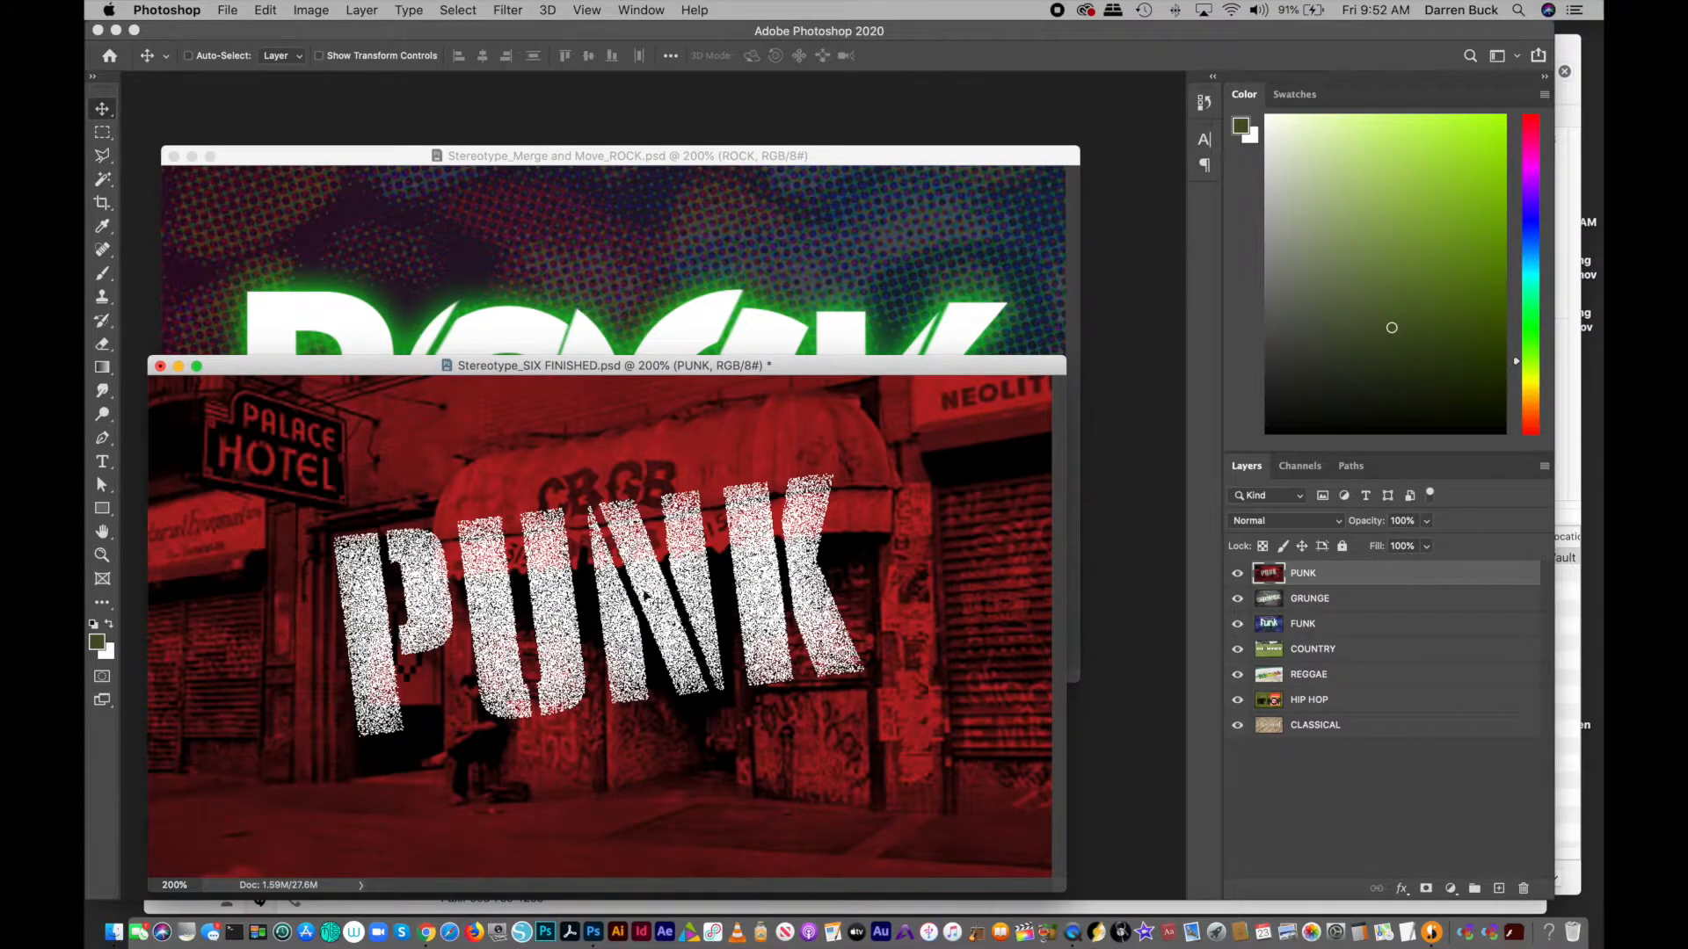
pyautogui.moveTo(692, 165); pyautogui.dragTo(746, 125)
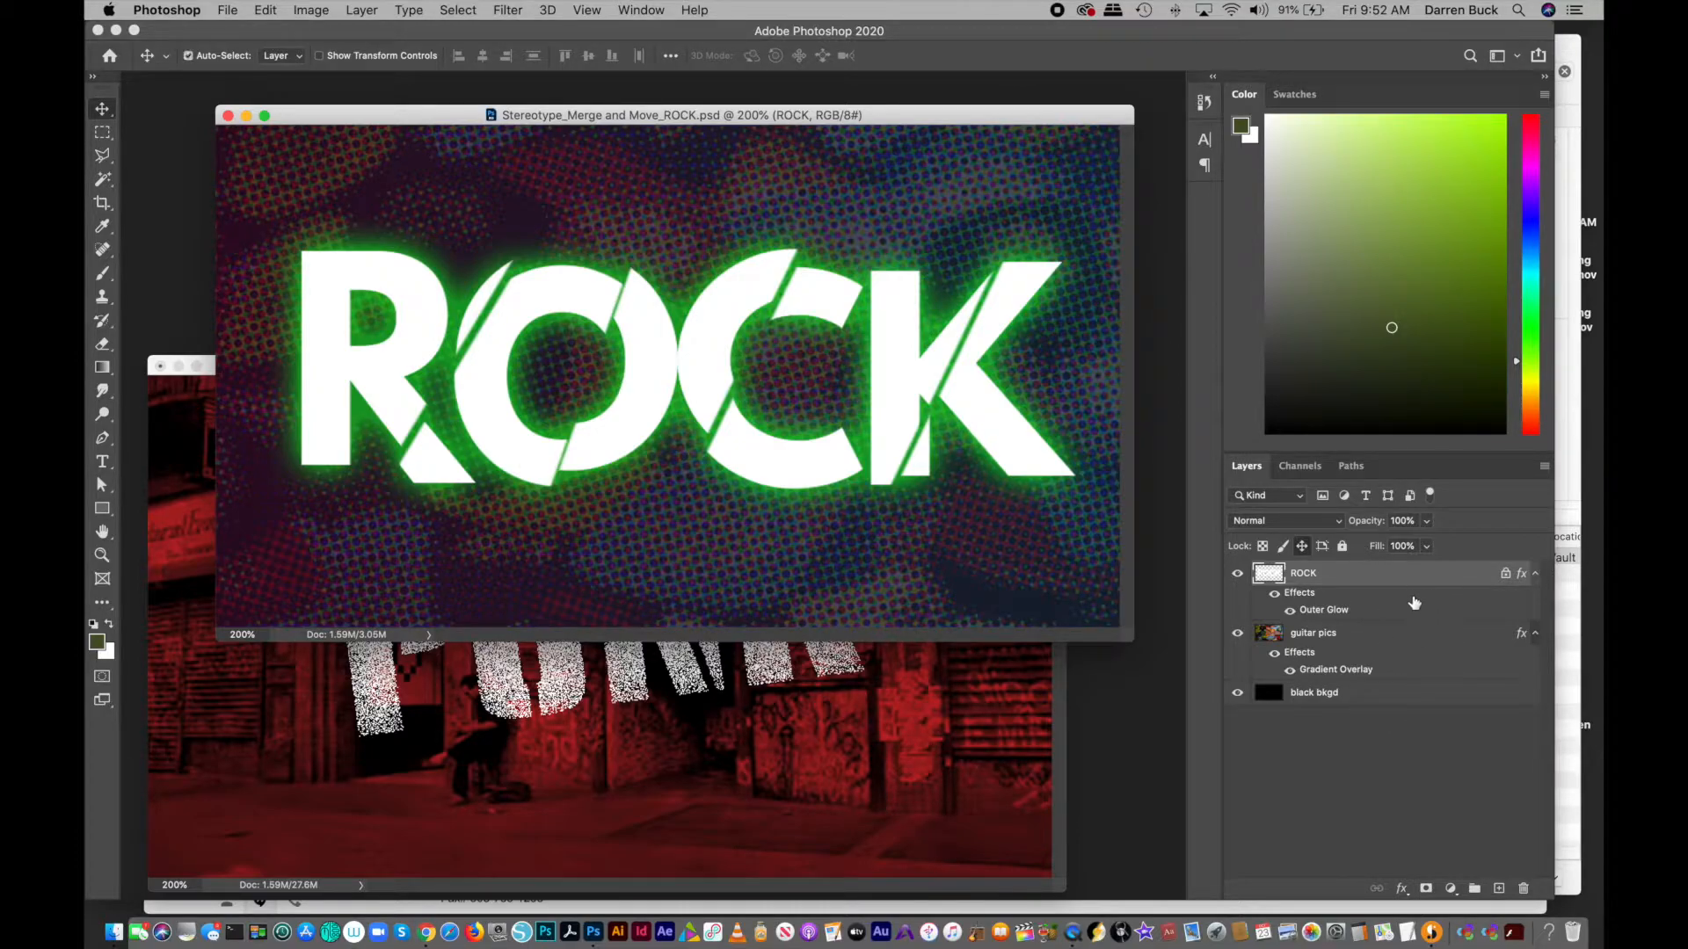
pyautogui.keyDown('super'); pyautogui.click(1427, 637); pyautogui.keyUp('super')
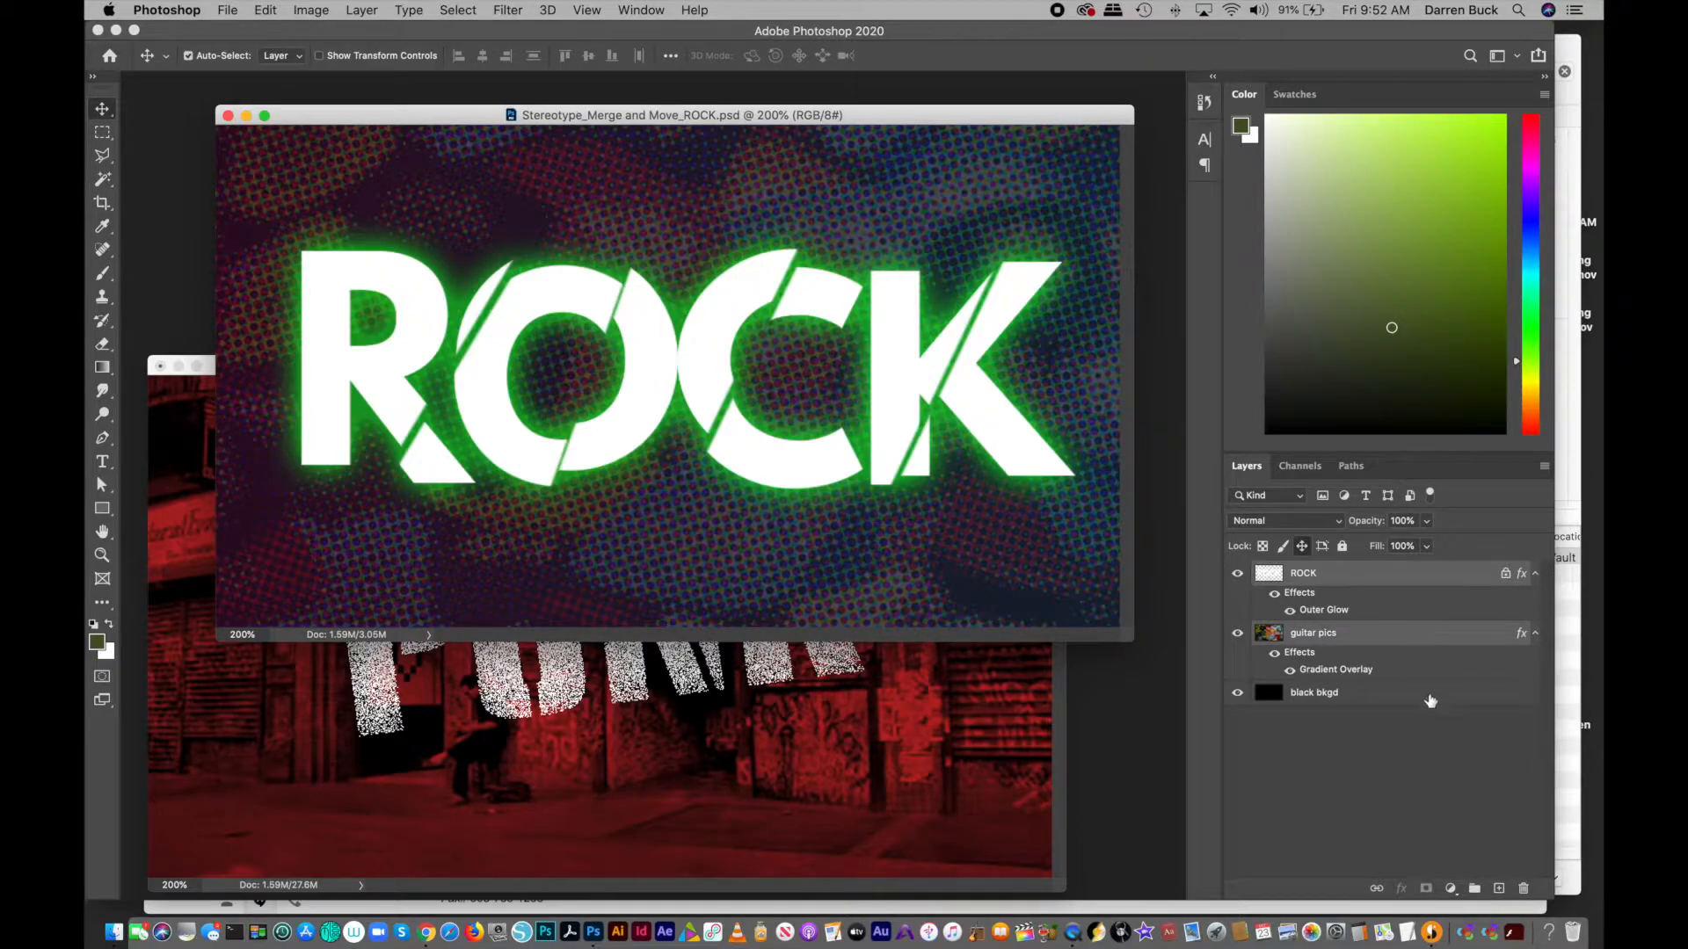
pyautogui.click(1426, 573)
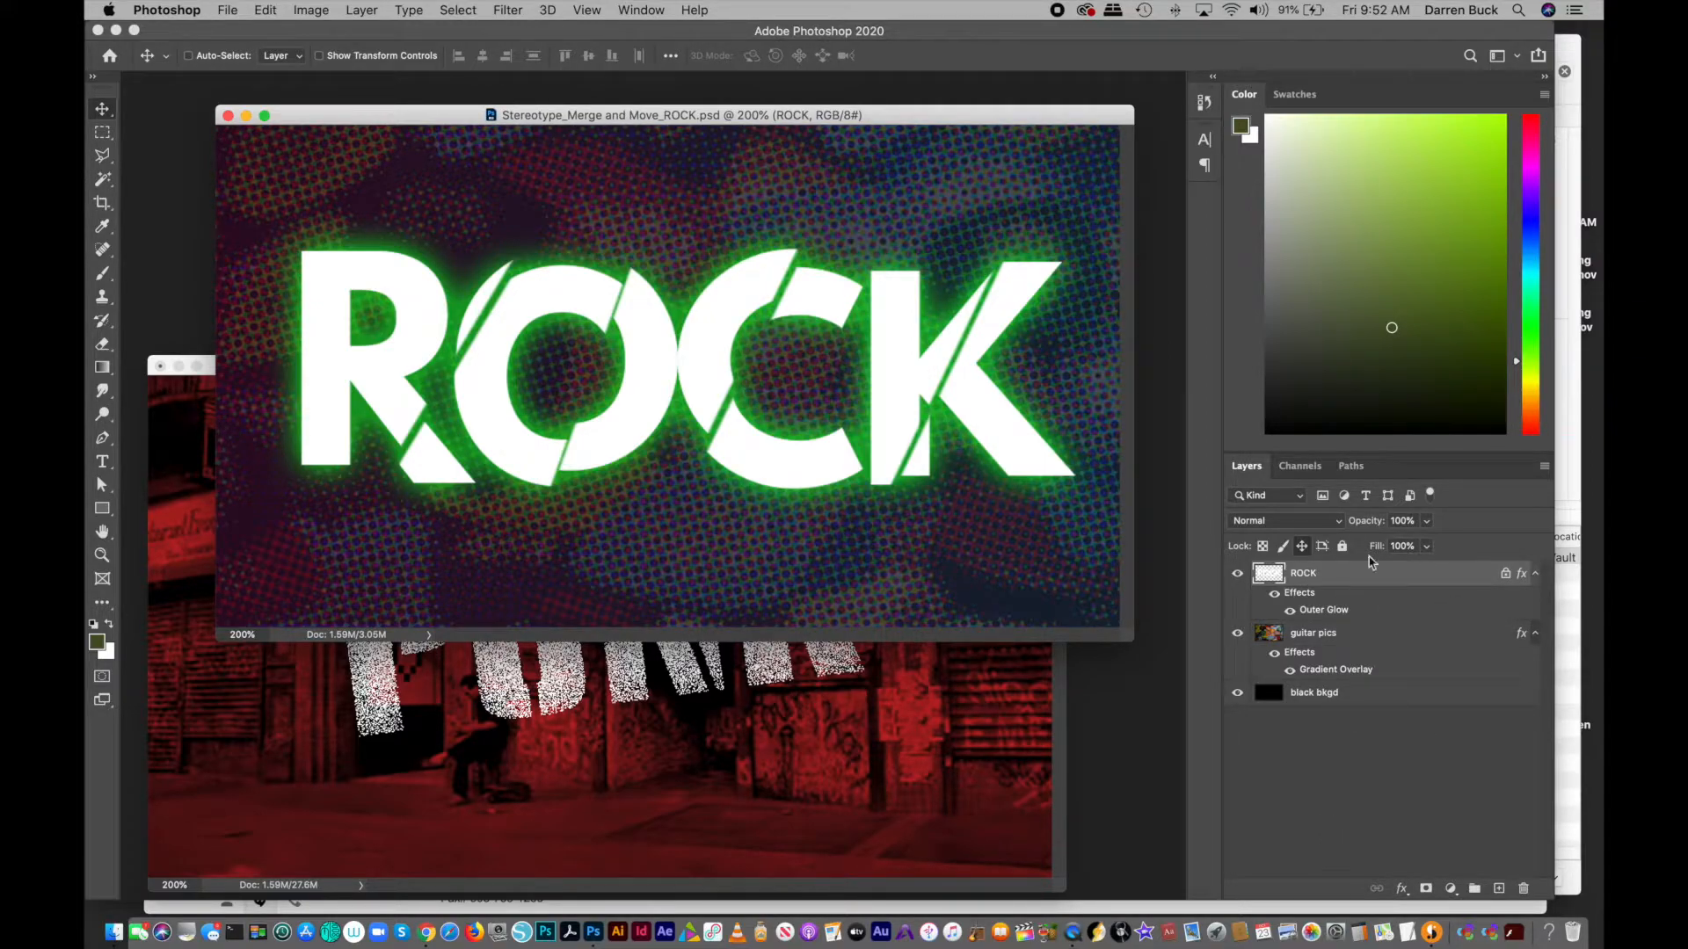
pyautogui.keyDown('shift'); pyautogui.click(1395, 694); pyautogui.keyUp('shift')
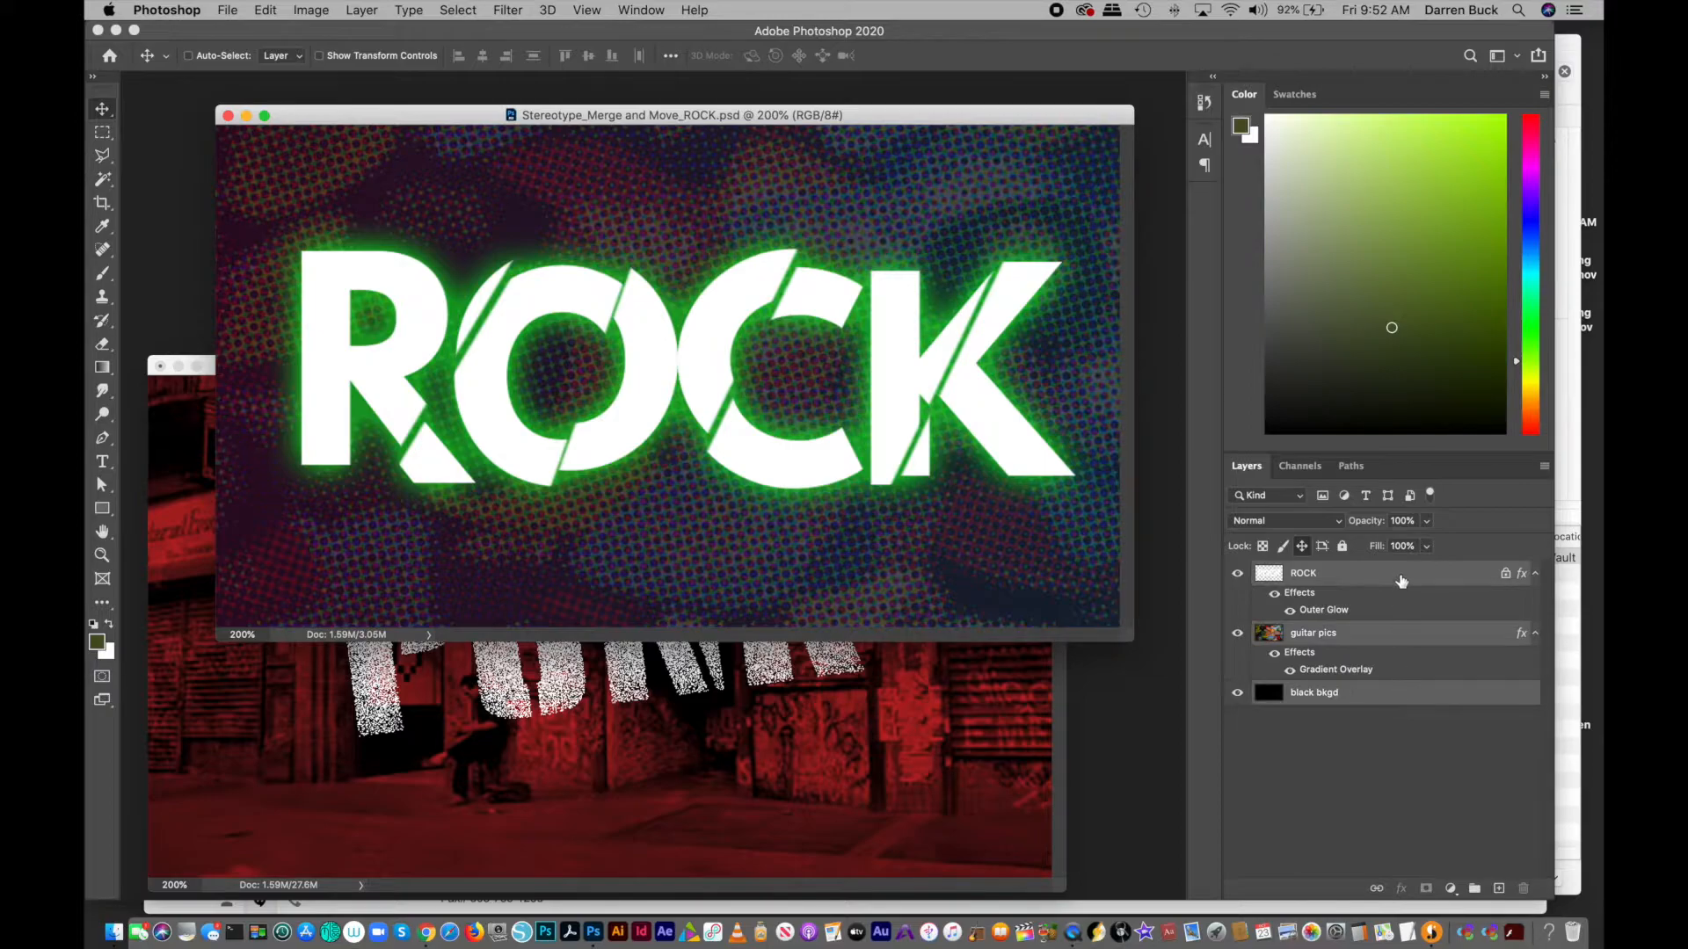
pyautogui.keyDown('super'); pyautogui.click(1407, 639); pyautogui.keyUp('super')
pyautogui.keyDown('super'); pyautogui.click(1406, 696); pyautogui.keyUp('super')
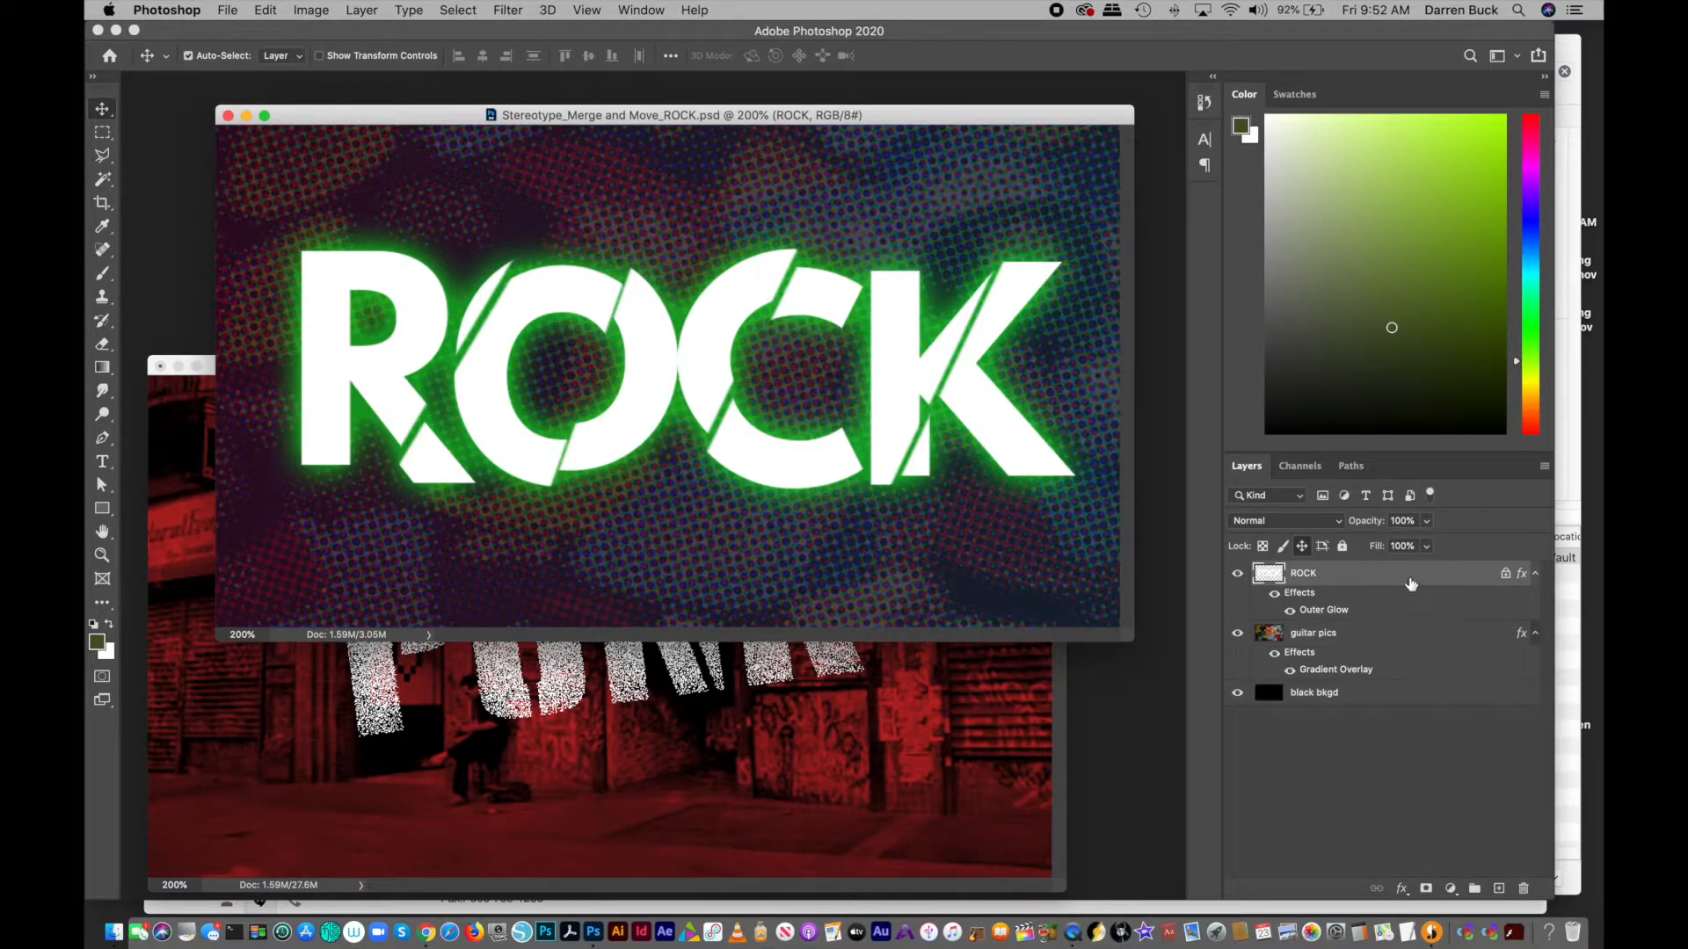
# - Select the ROCK, guitar pics and black bkgd layers together and merge them into one layer
pyautogui.keyDown('super'); pyautogui.click(1411, 584); pyautogui.keyUp('super')
pyautogui.keyDown('super'); pyautogui.click(1418, 634); pyautogui.keyUp('super')
pyautogui.keyDown('super'); pyautogui.click(1413, 701); pyautogui.keyUp('super')
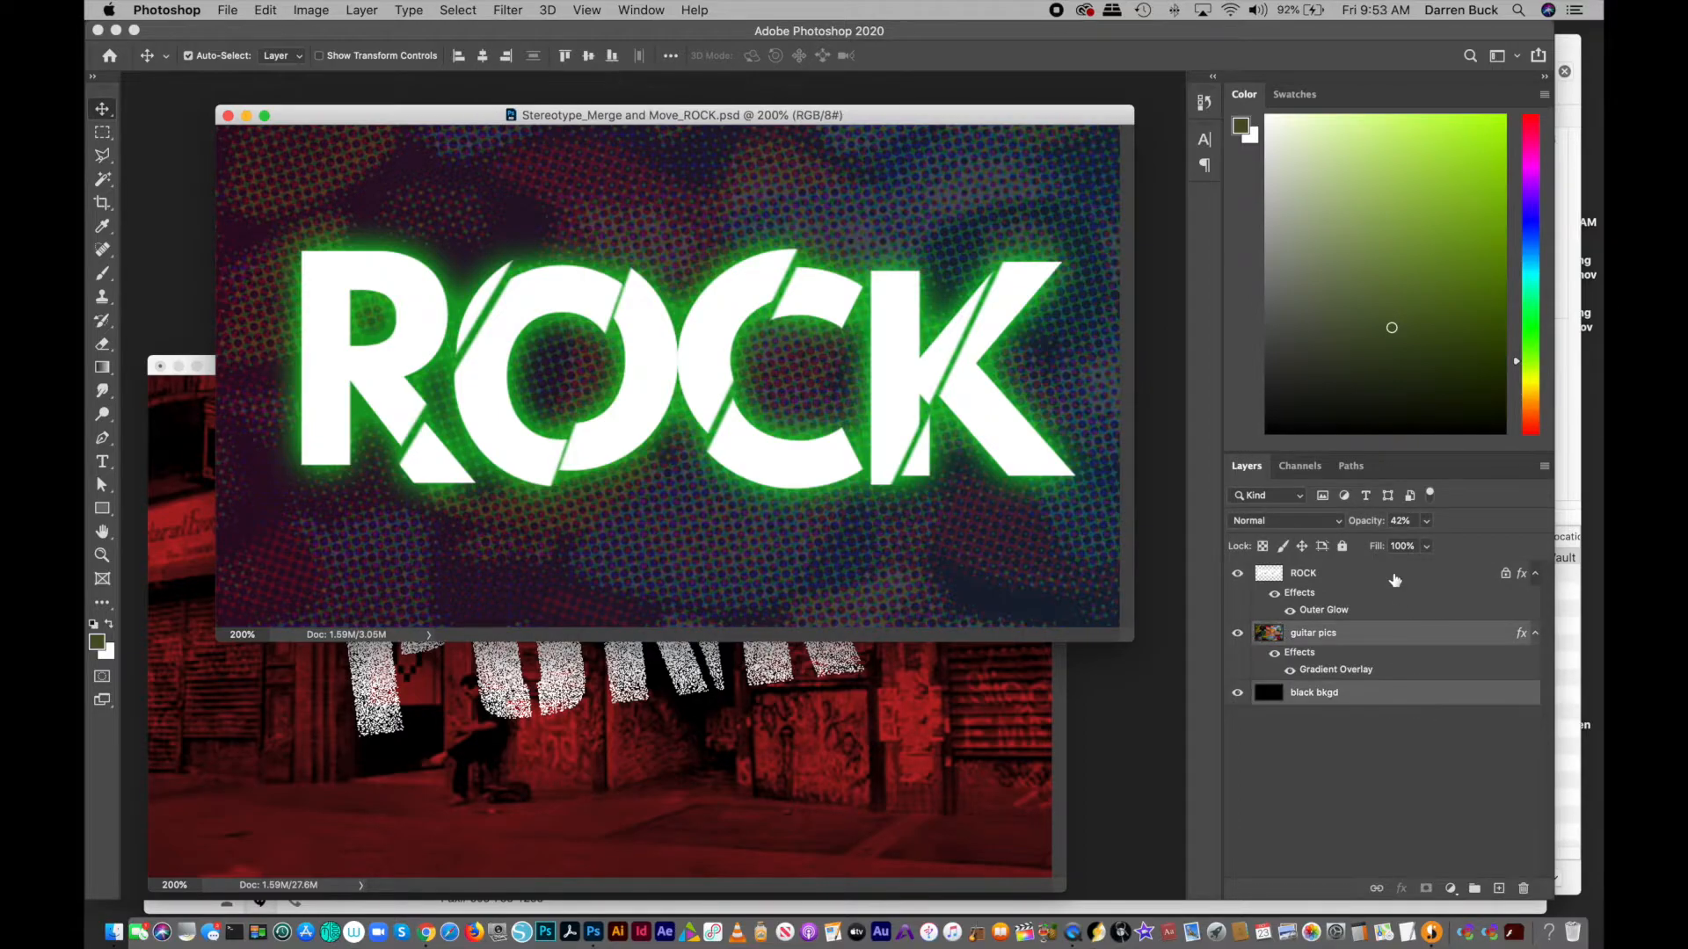
pyautogui.keyDown('super'); pyautogui.click(1395, 579); pyautogui.keyUp('super')
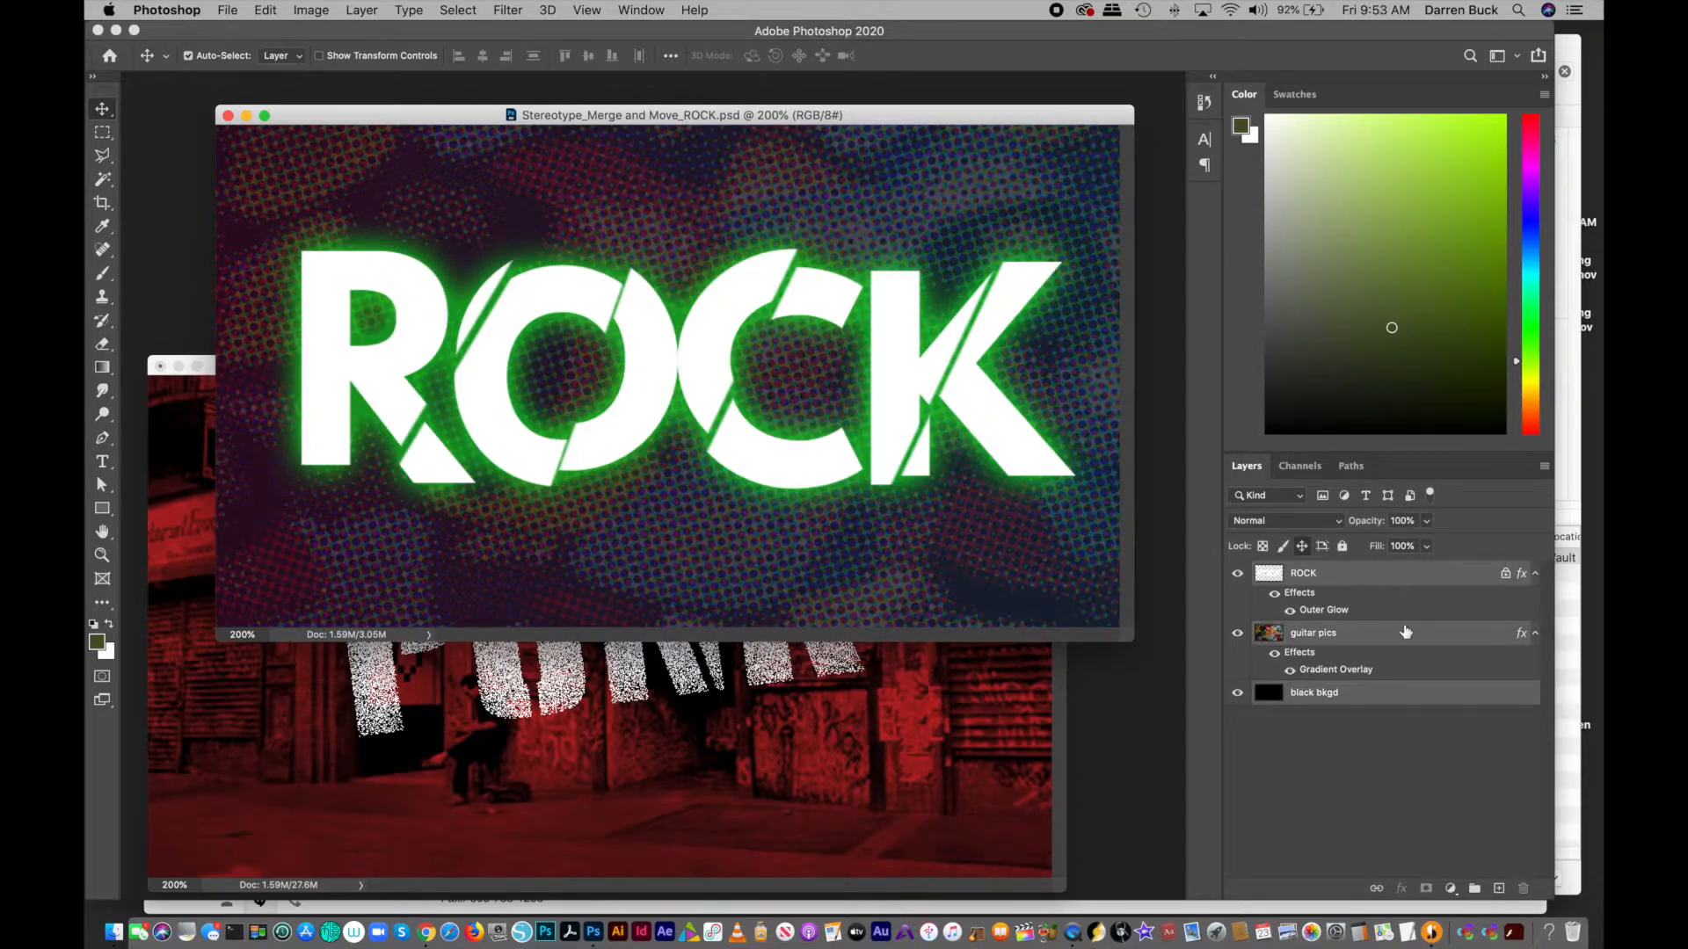
pyautogui.rightClick(1422, 577)
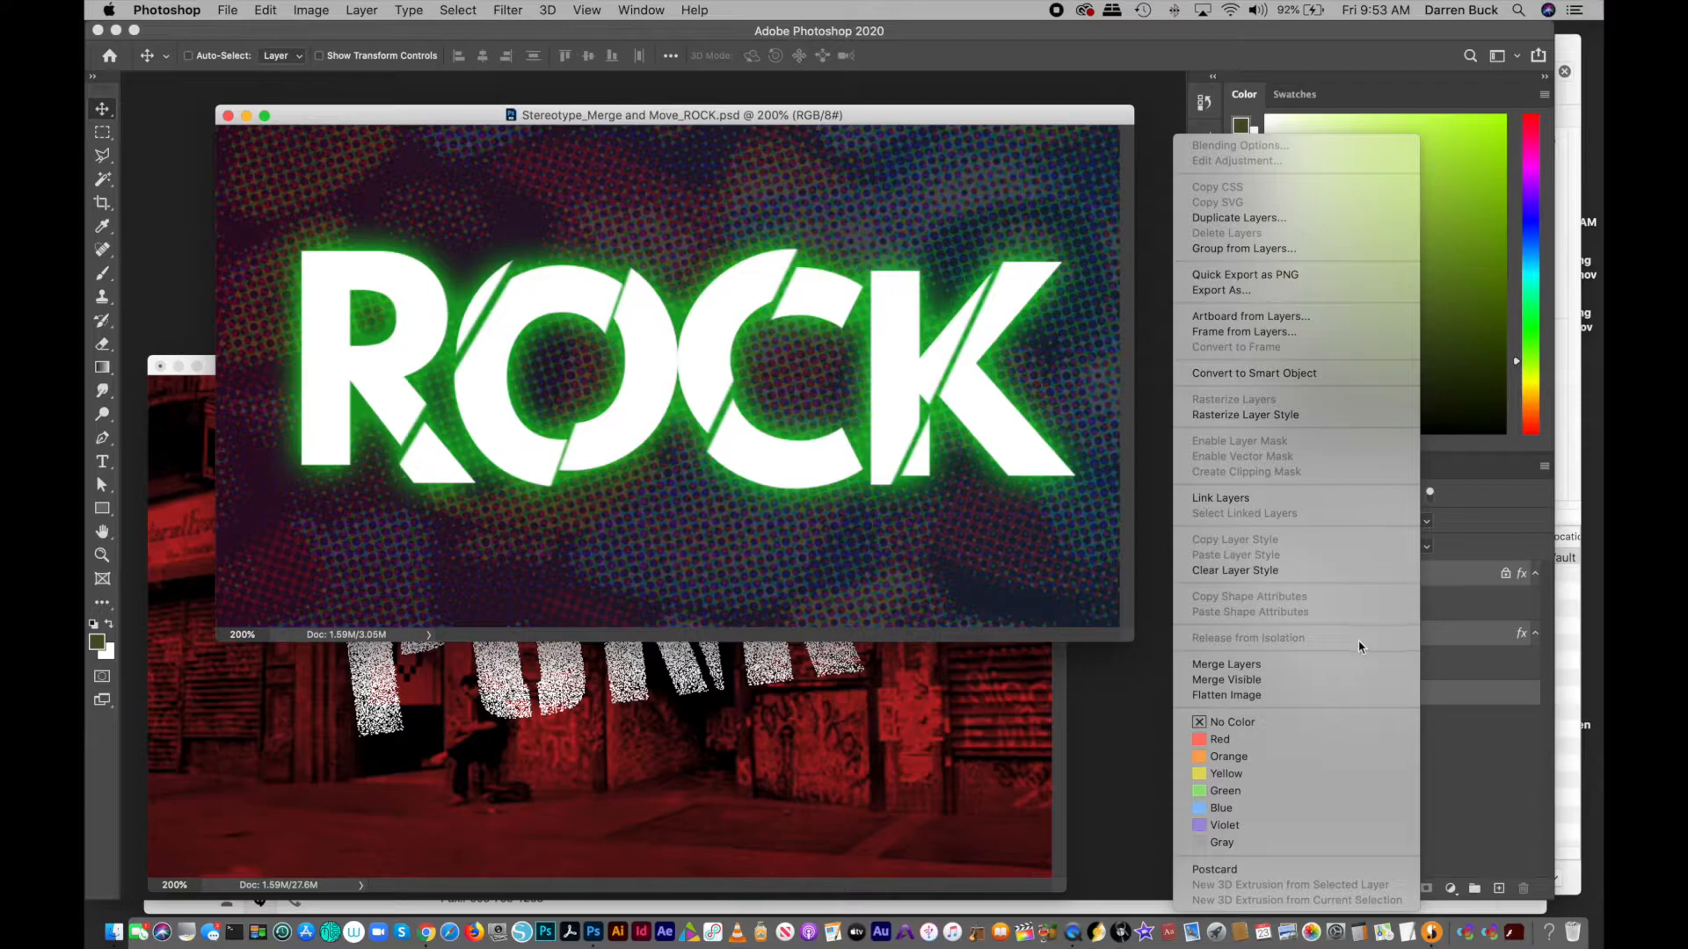
pyautogui.click(1364, 664)
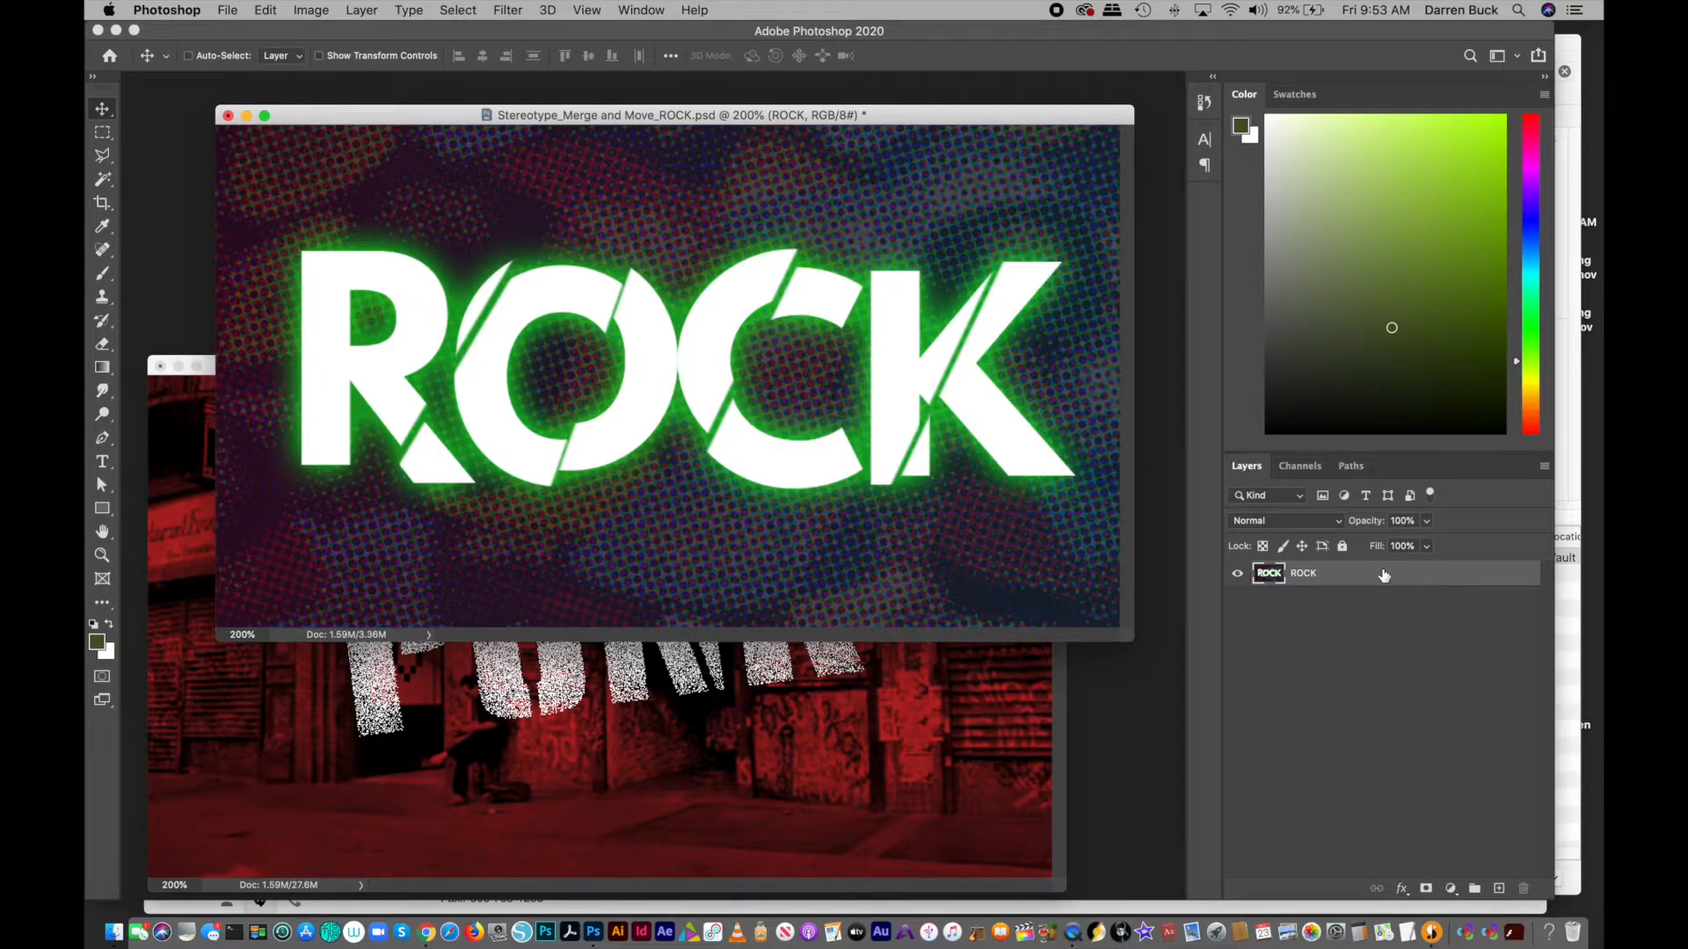
# - Transfer the merged ROCK layer directly into the SIX FINISHED window and position it to fill the canvas exactly
pyautogui.moveTo(1359, 578); pyautogui.dragTo(496, 734)
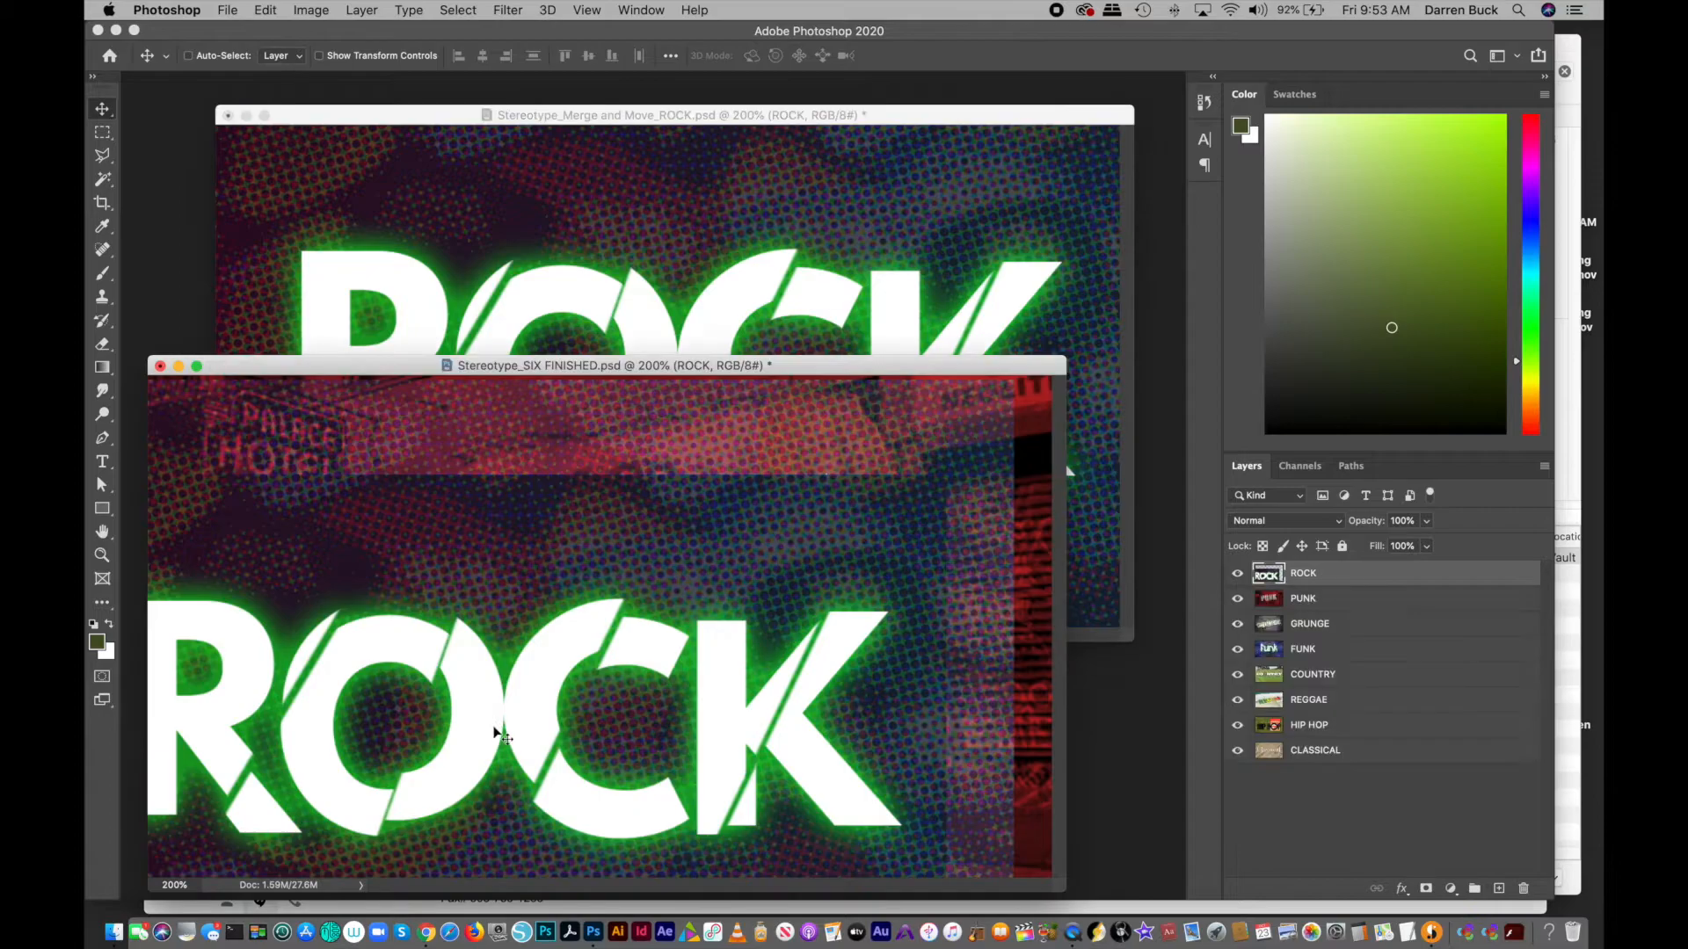
pyautogui.moveTo(621, 585); pyautogui.dragTo(728, 485)
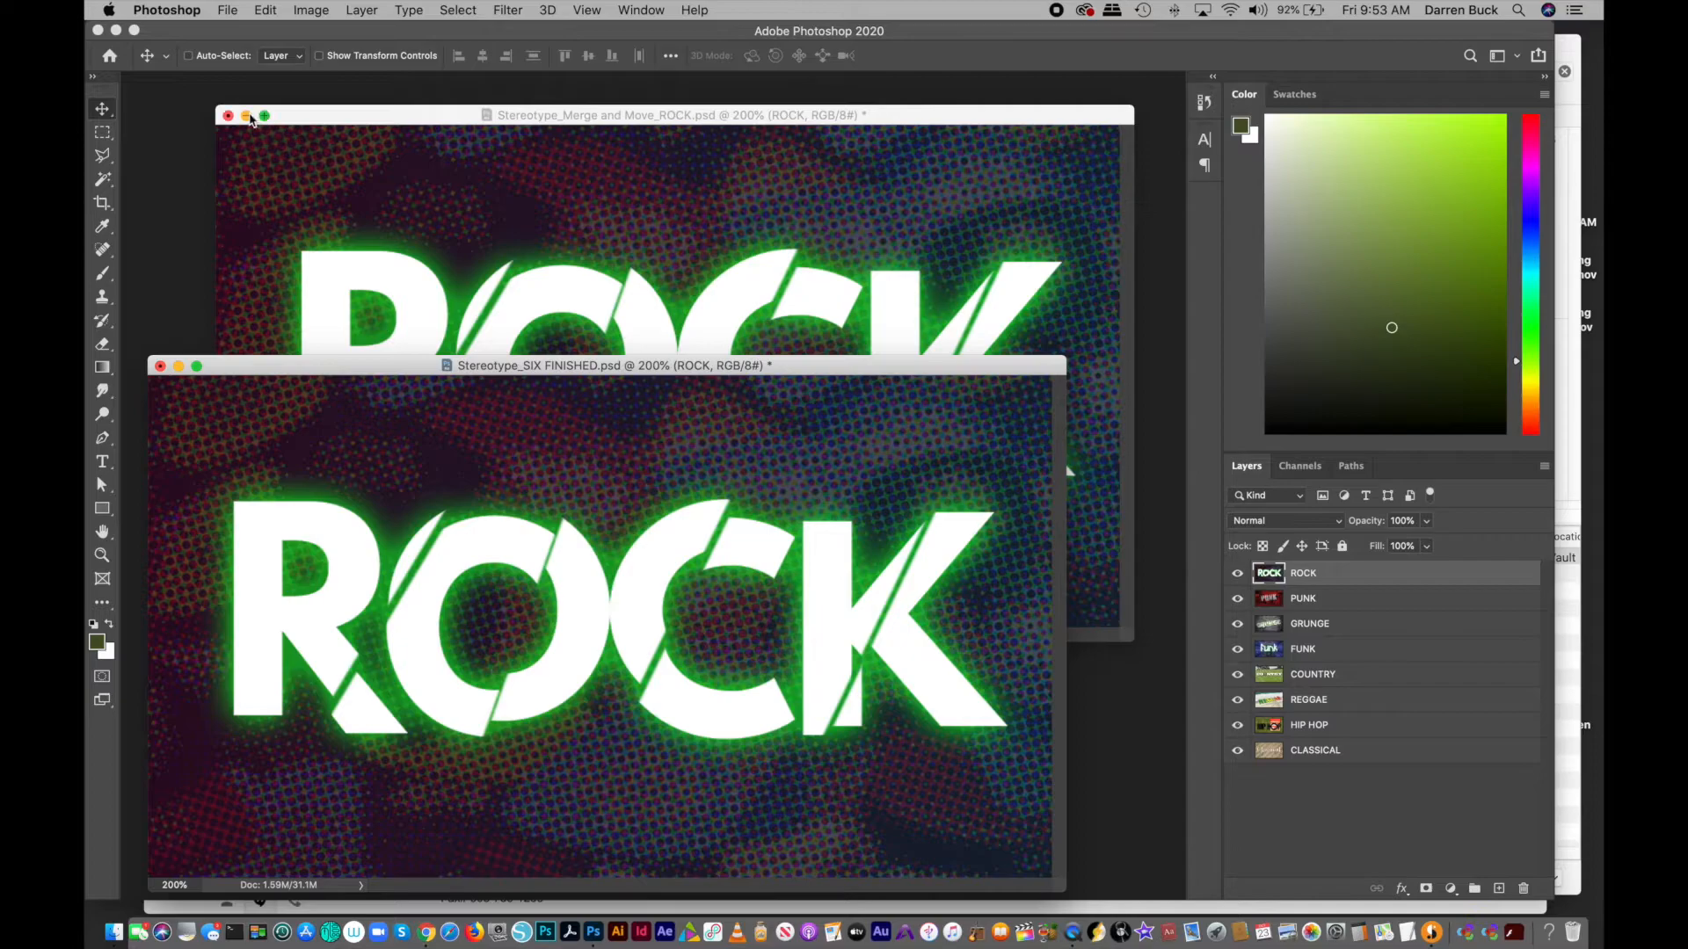
# - Close the Stereotype_Merge and Move_ROCK.psd document without saving its changes and move the SIX FINISHED window up in the workspace
pyautogui.click(229, 119)
pyautogui.click(781, 321)
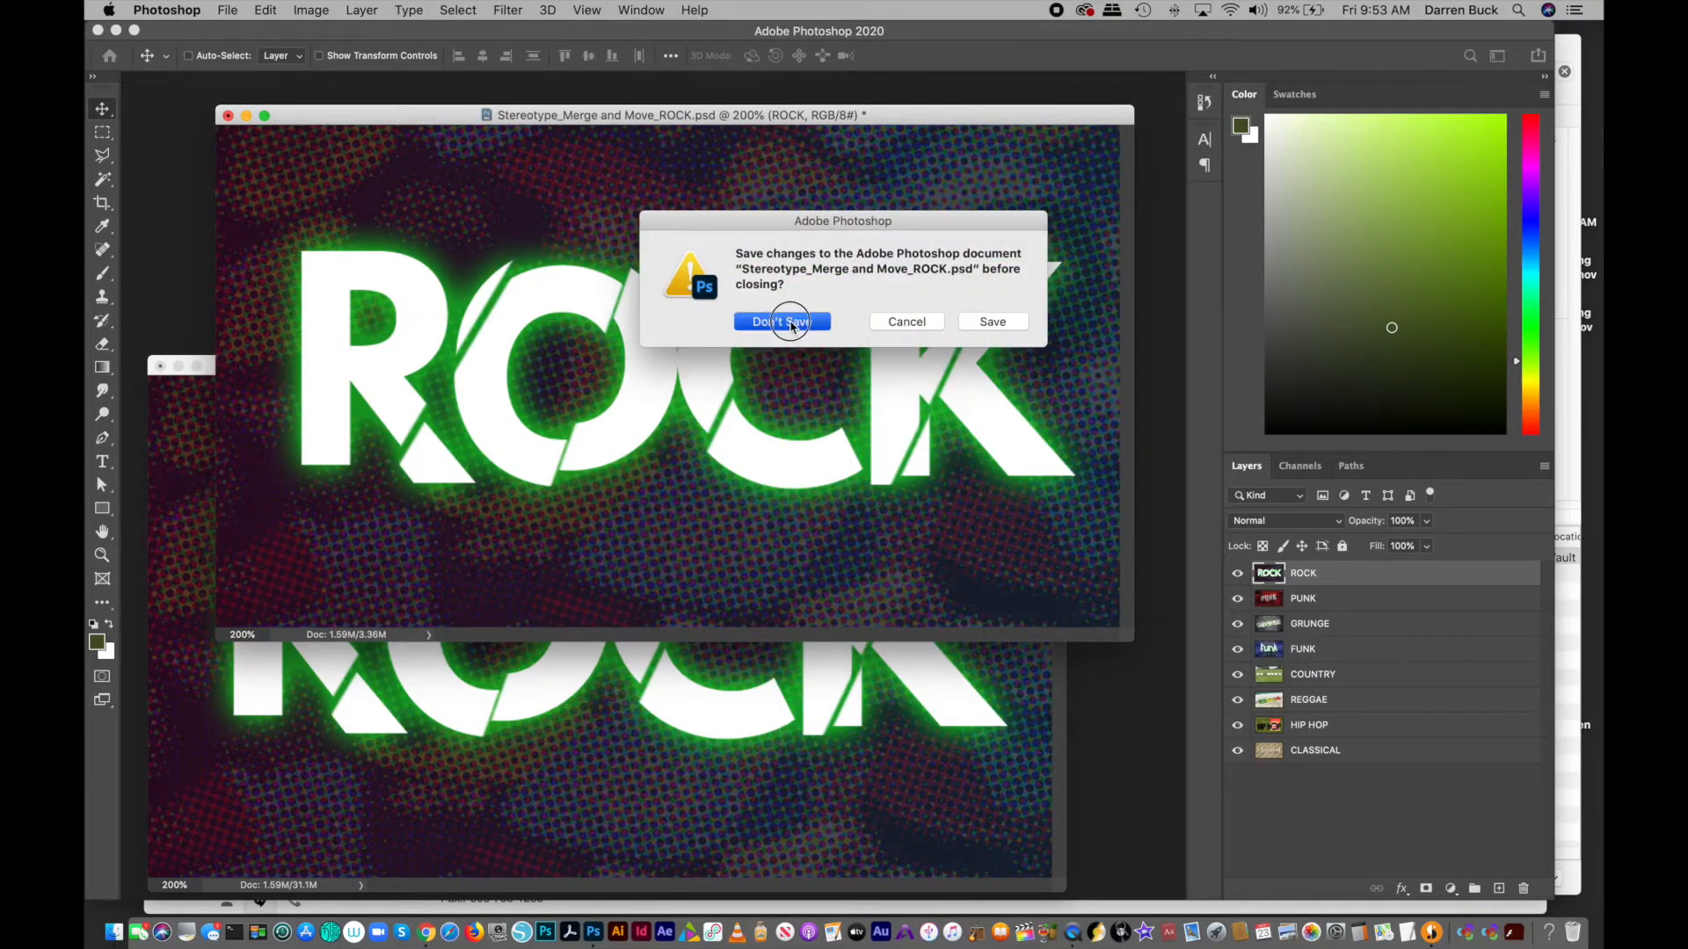
pyautogui.moveTo(563, 377); pyautogui.dragTo(610, 148)
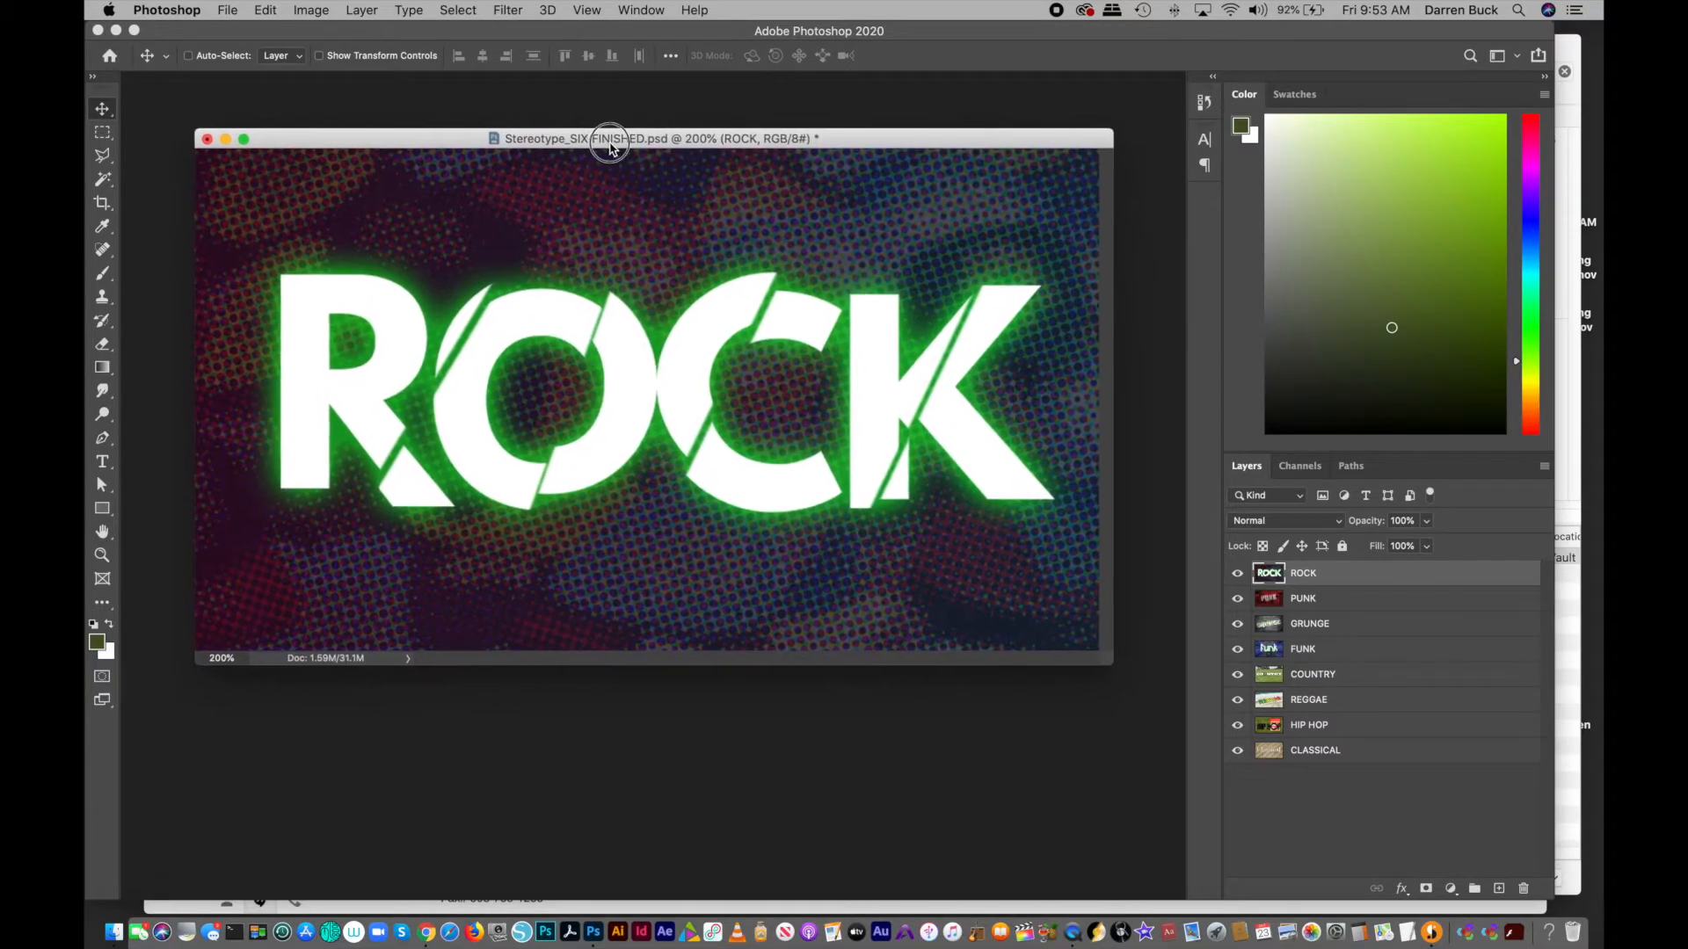
# - Start saving the SIX FINISHED document as a new file, expand the save dialog's file browser and choose the Desktop as destination
pyautogui.click(225, 10)
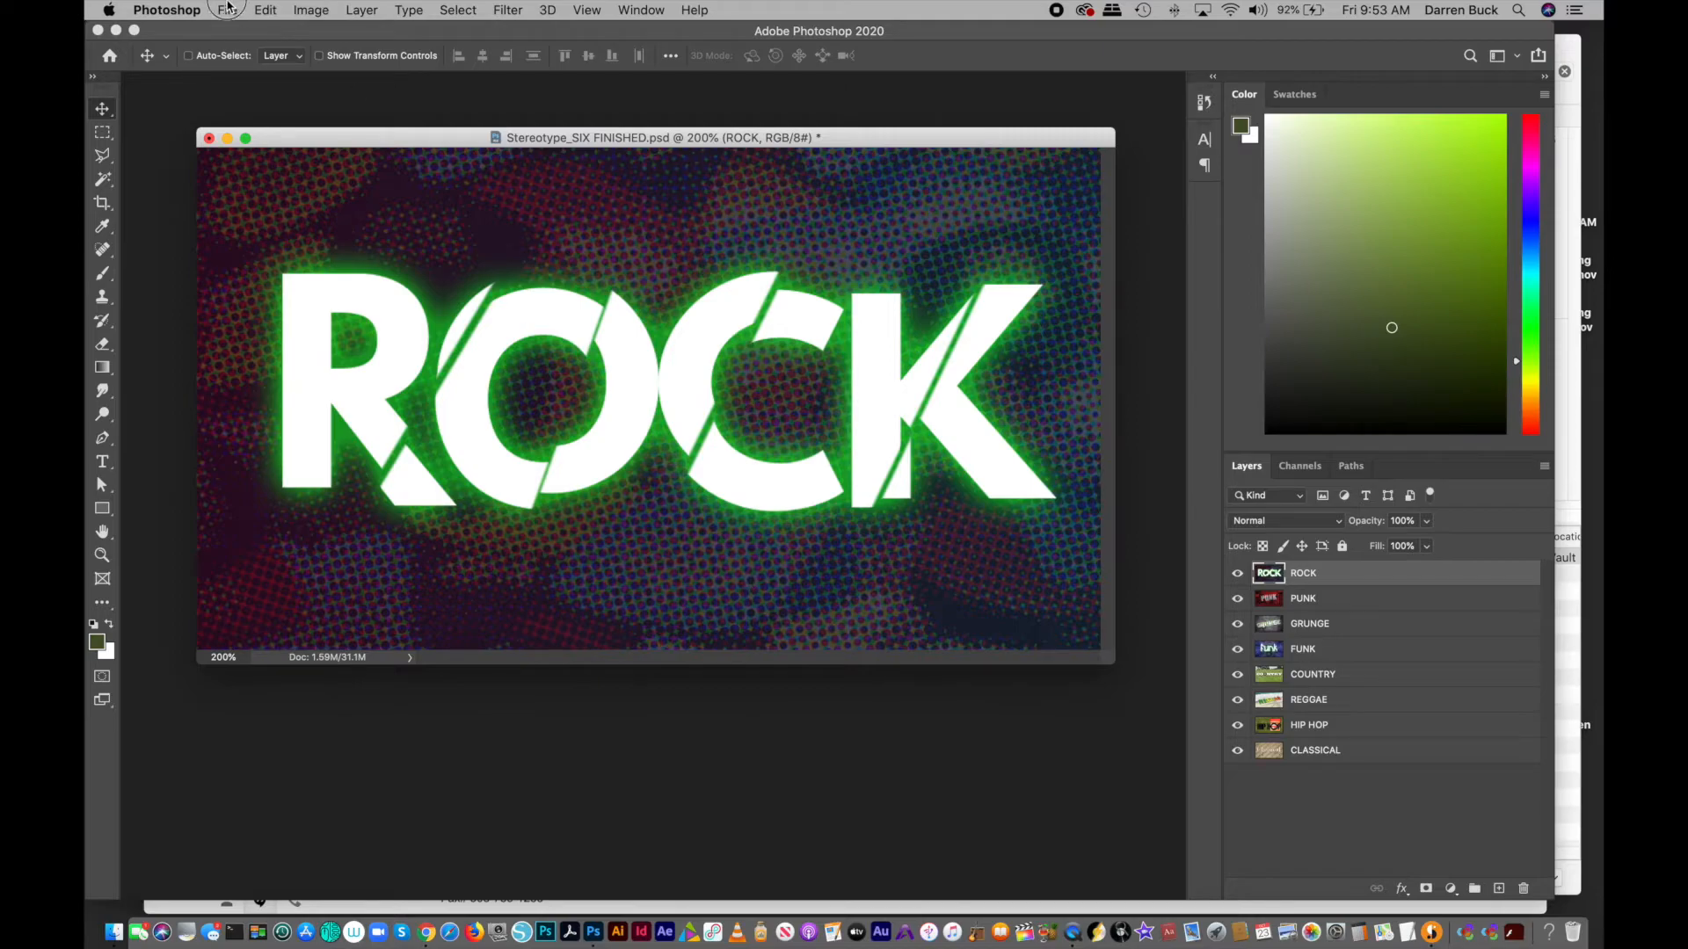
pyautogui.click(271, 216)
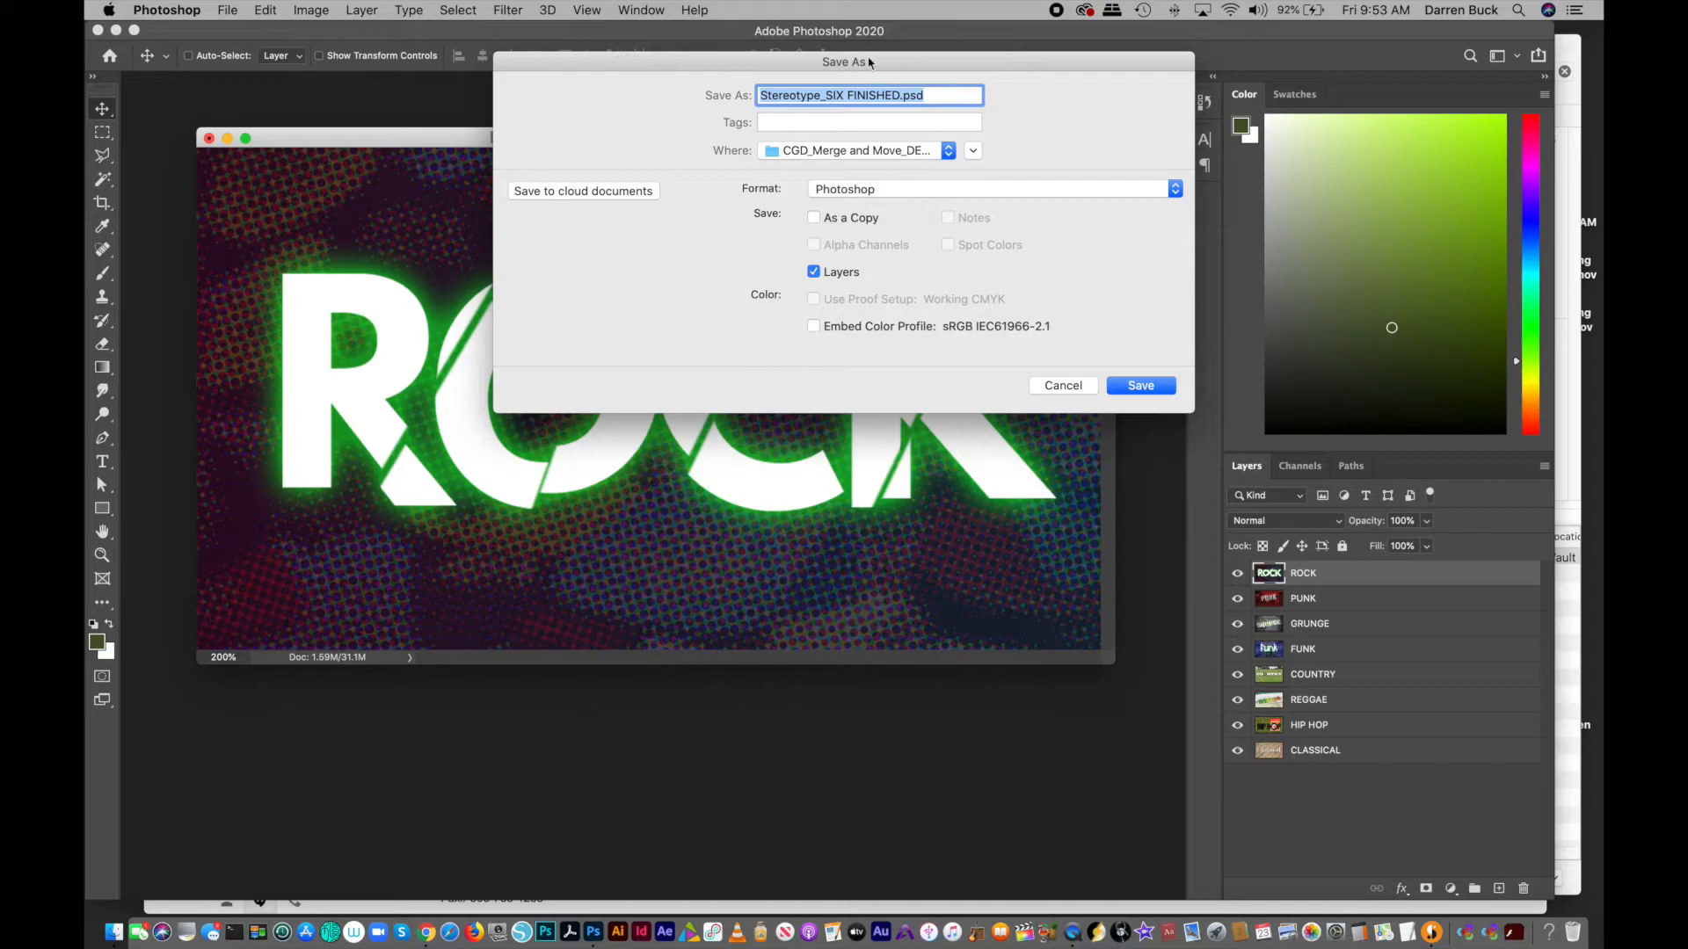
pyautogui.moveTo(815, 69); pyautogui.dragTo(627, 397)
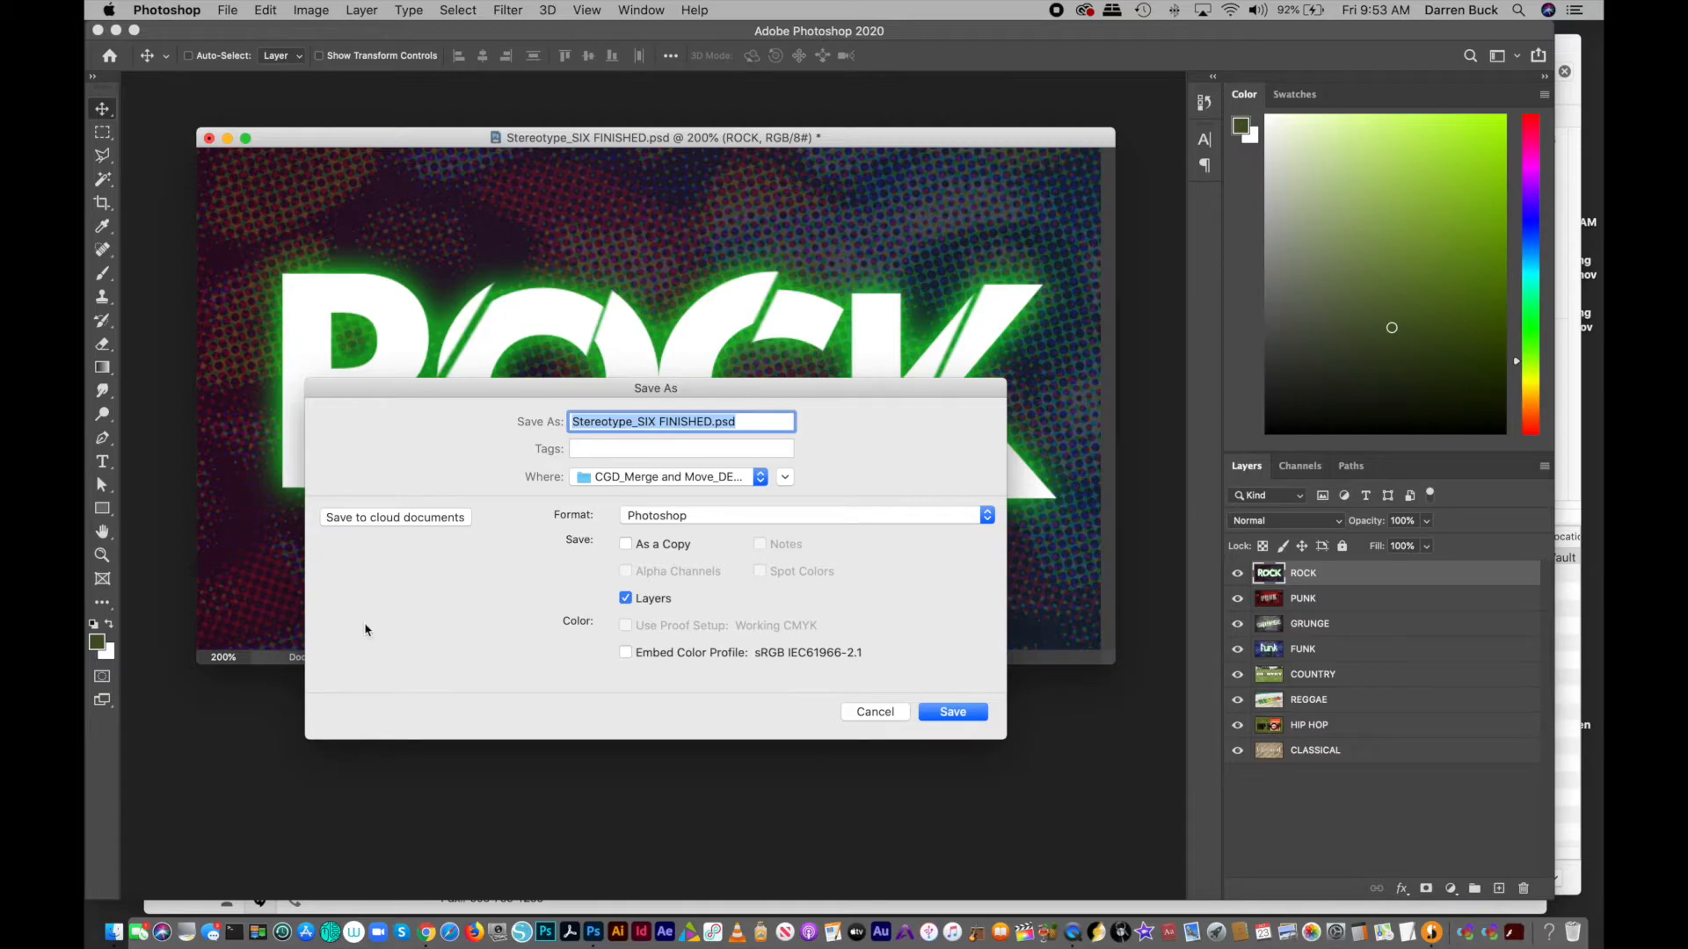
pyautogui.click(785, 479)
pyautogui.moveTo(435, 386); pyautogui.dragTo(485, 99)
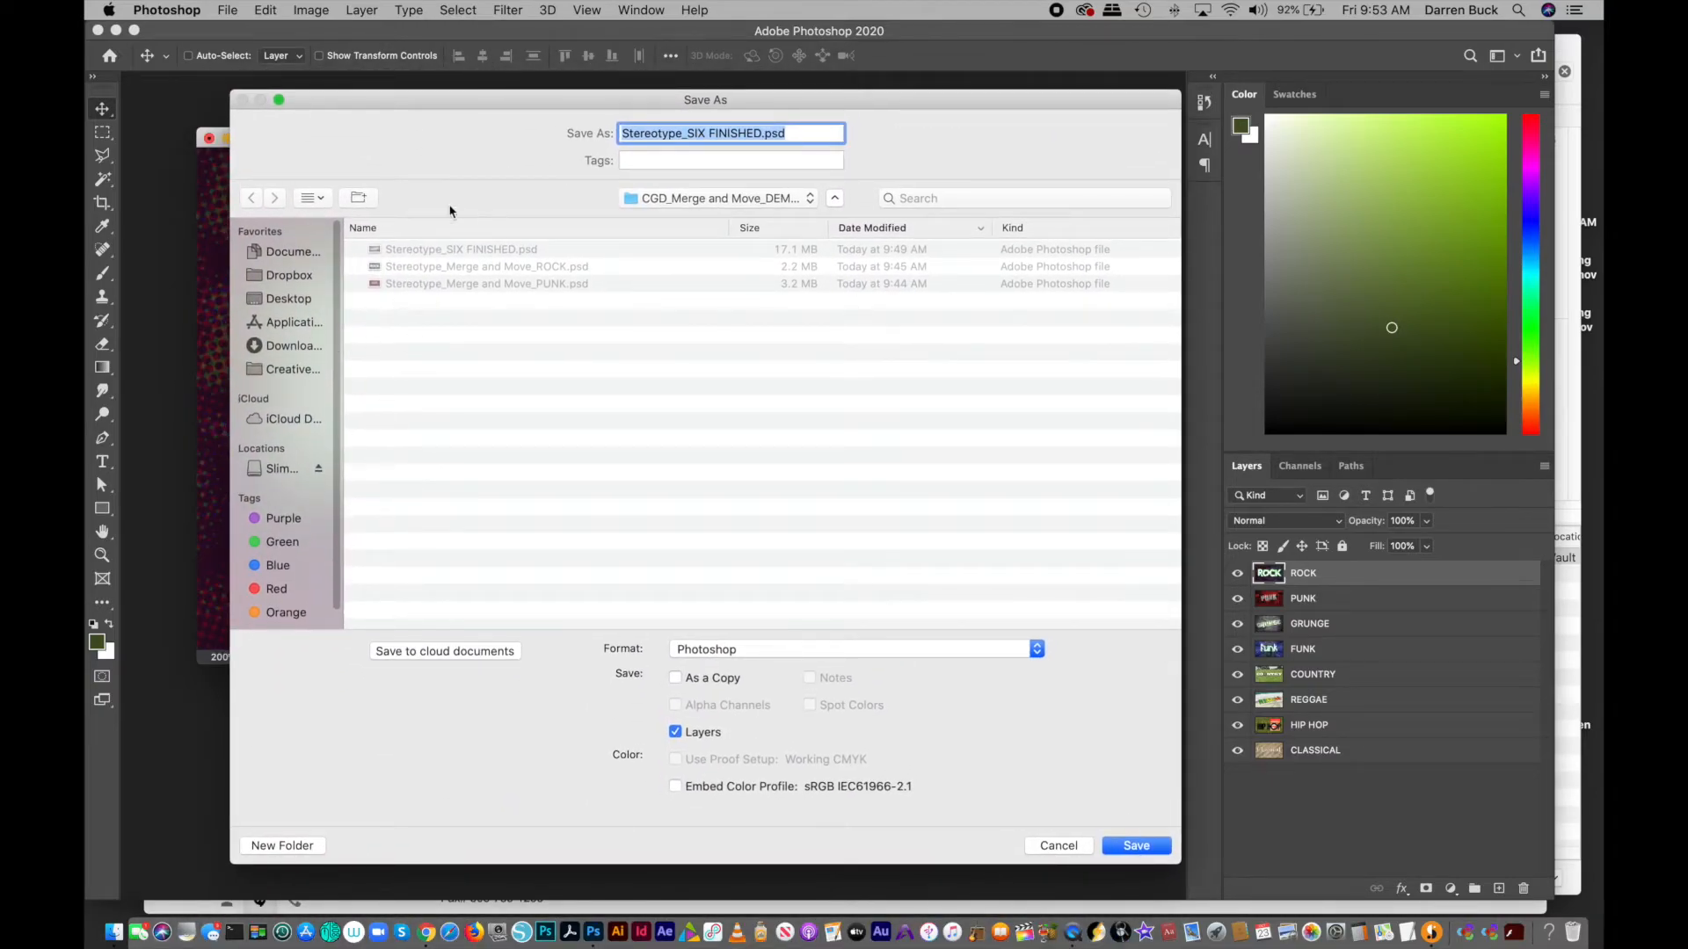
pyautogui.click(290, 300)
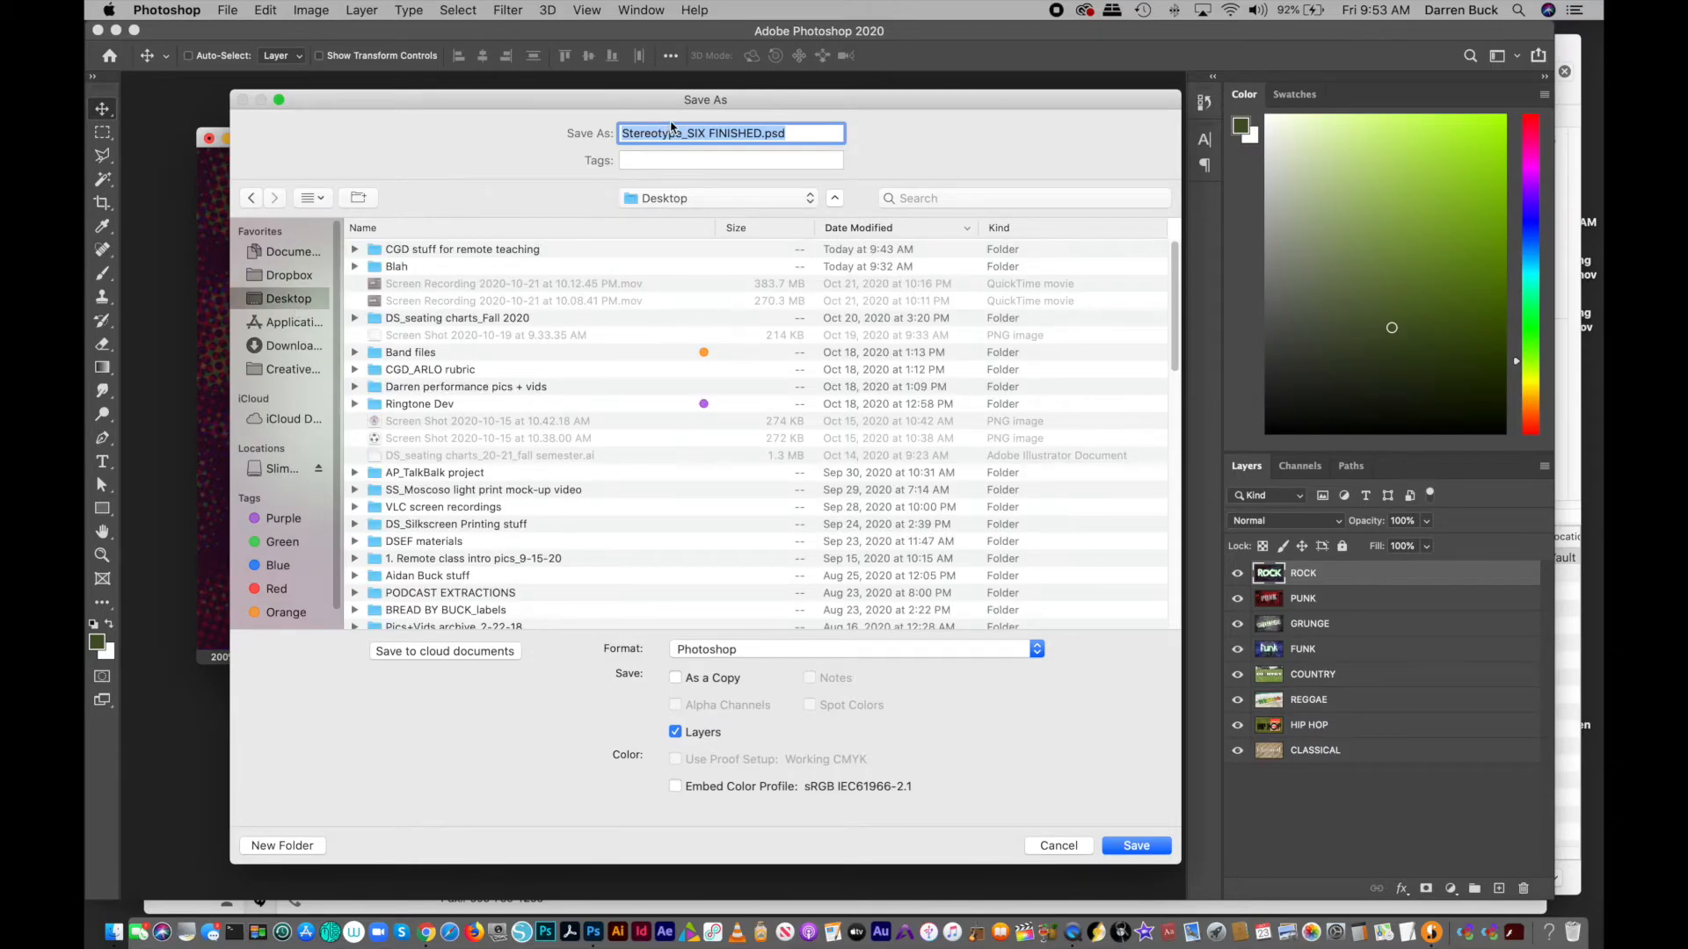
# - Name the file with the owner's surname followed by STEREOTYPE and save it as a layered Photoshop file with Maximize Compatibility on
pyautogui.click(762, 133)
pyautogui.moveTo(761, 133); pyautogui.dragTo(536, 135)
pyautogui.write('BUCKS')
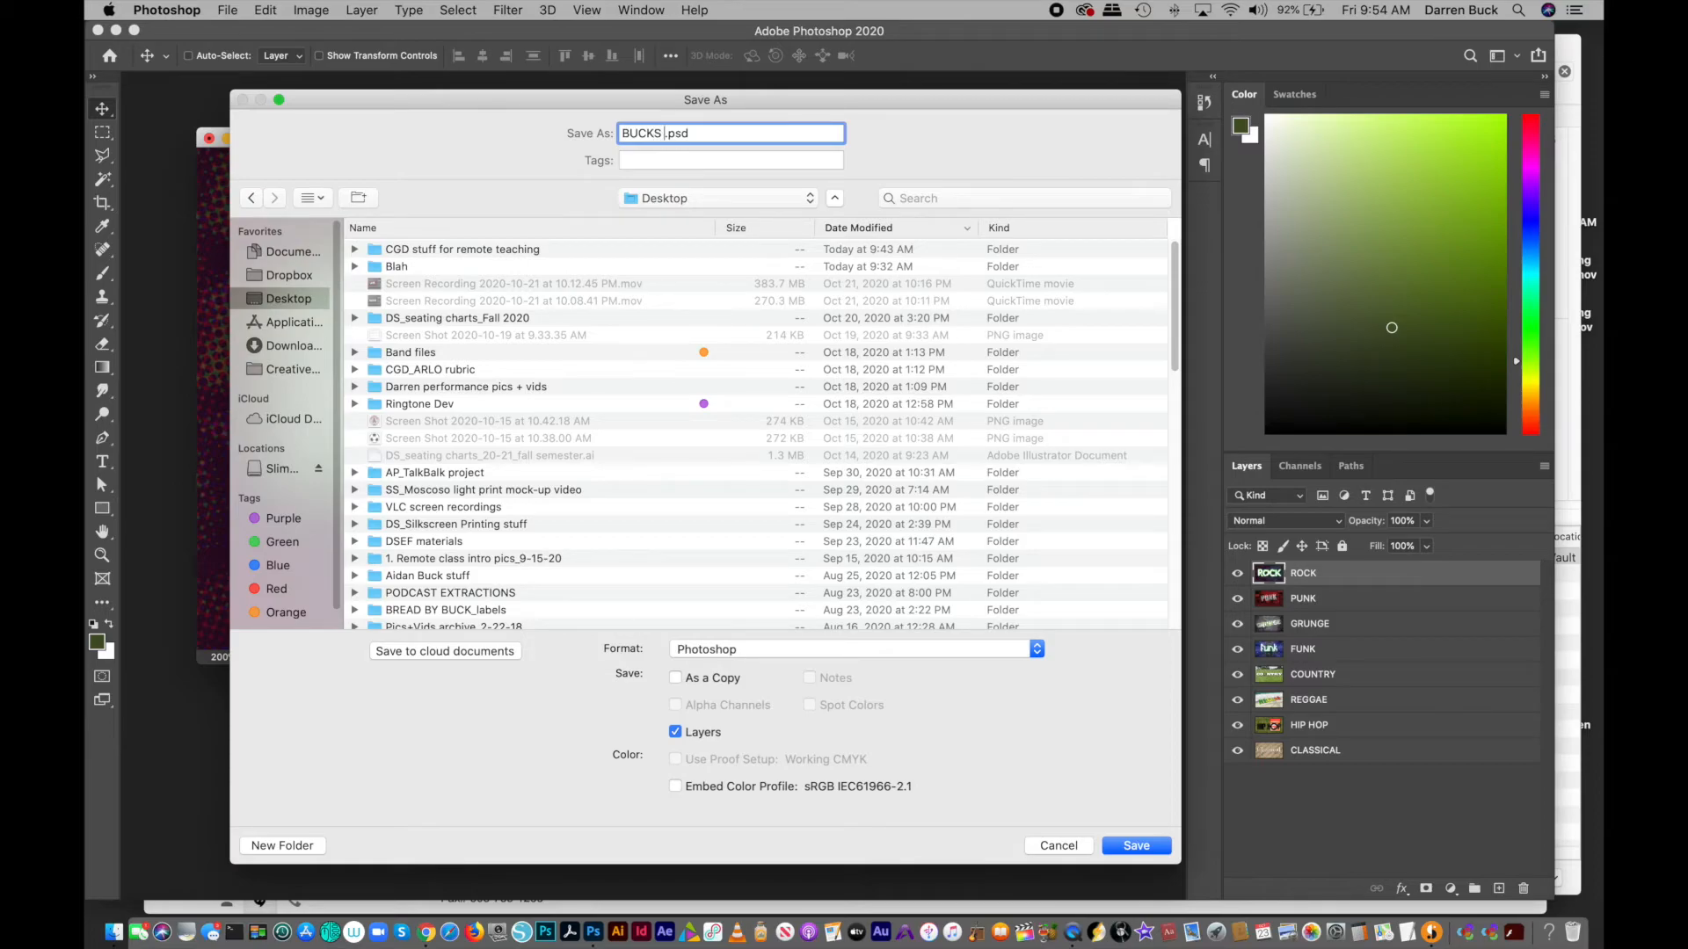
pyautogui.write(' STEREOTYPE')
pyautogui.click(1149, 849)
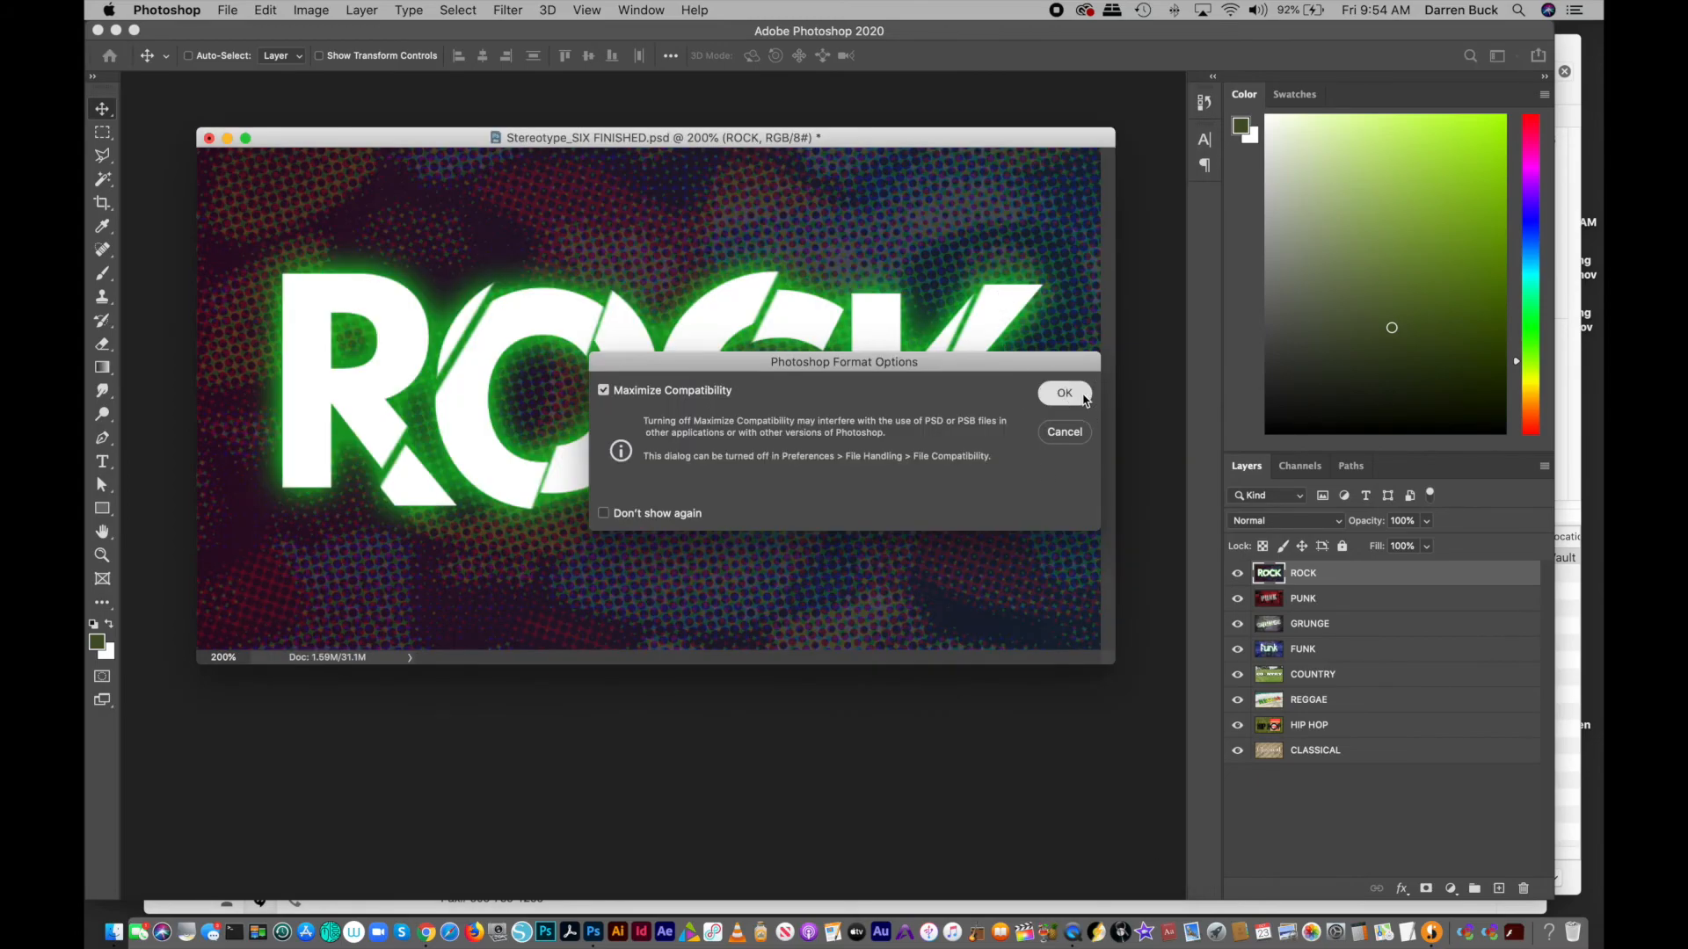
pyautogui.click(1075, 393)
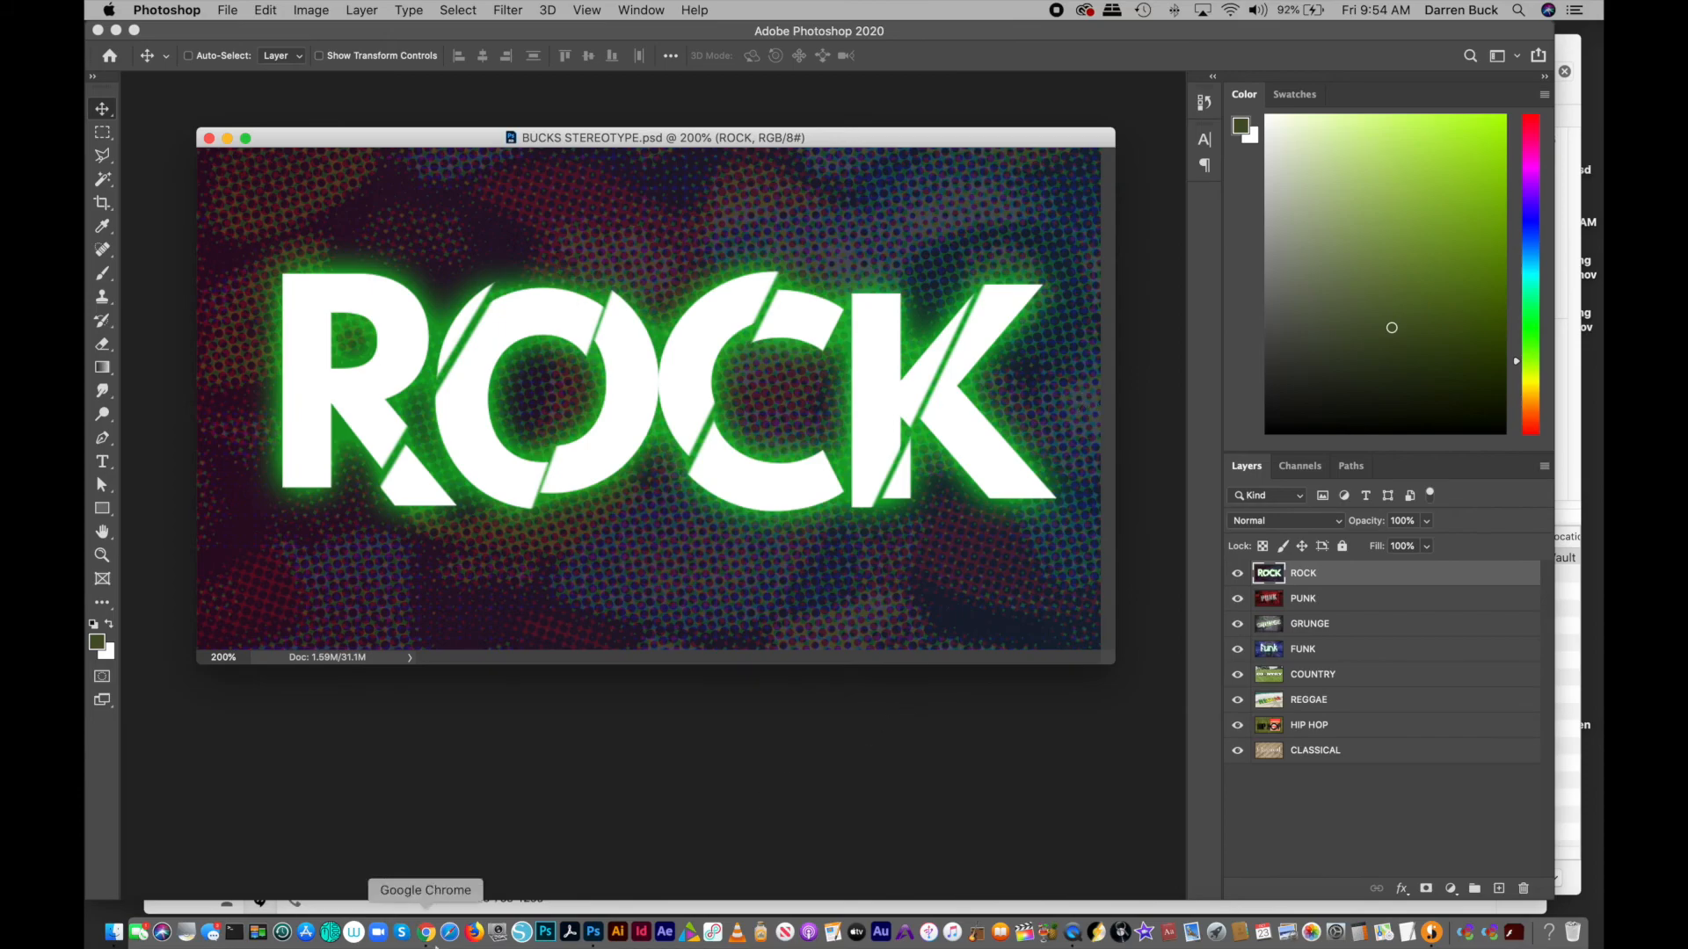